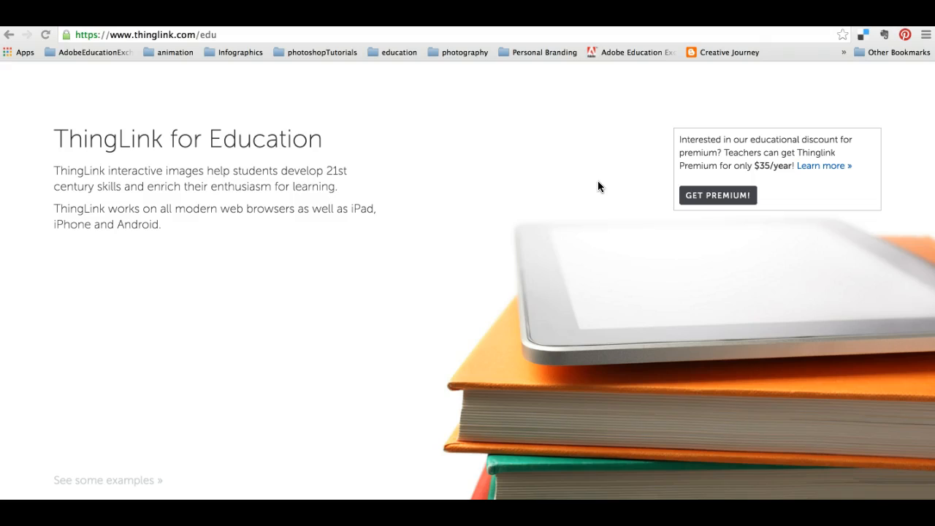
# Open the details on ThingLink's educational premium discount and look through the premium teacher features.
pyautogui.click(600, 143)
pyautogui.click(824, 166)
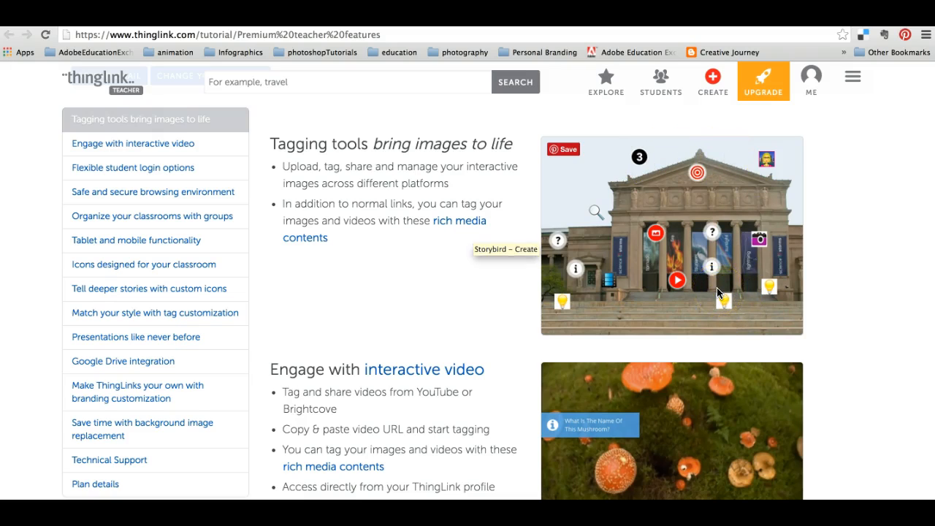
pyautogui.scroll(-1, 446, 283)
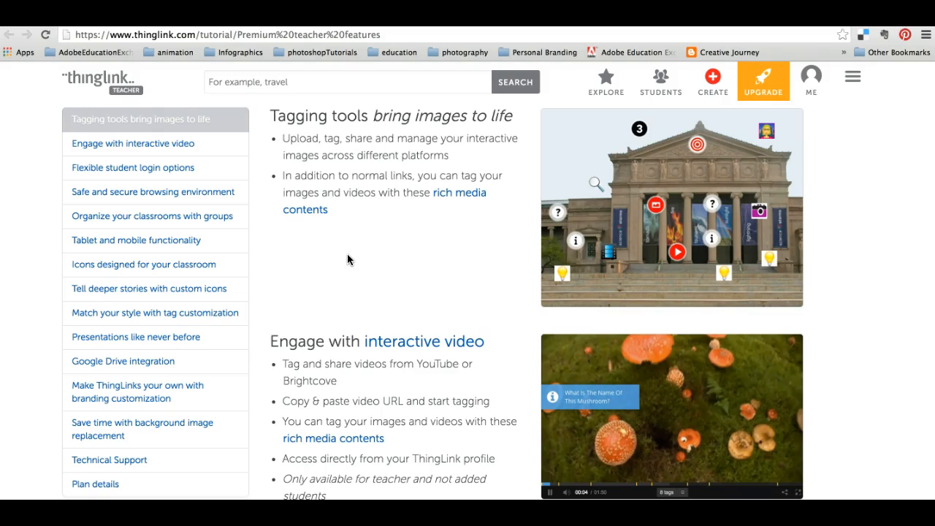
# Create a new interactive image by uploading the black love-typography JPG from the Typo folder on the Desktop.
pyautogui.click(715, 87)
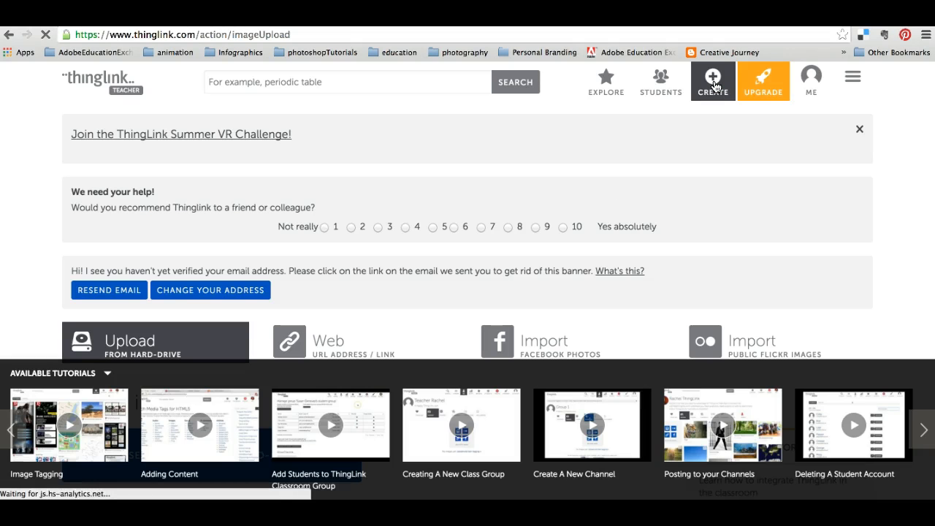
pyautogui.scroll(-3, 384, 236)
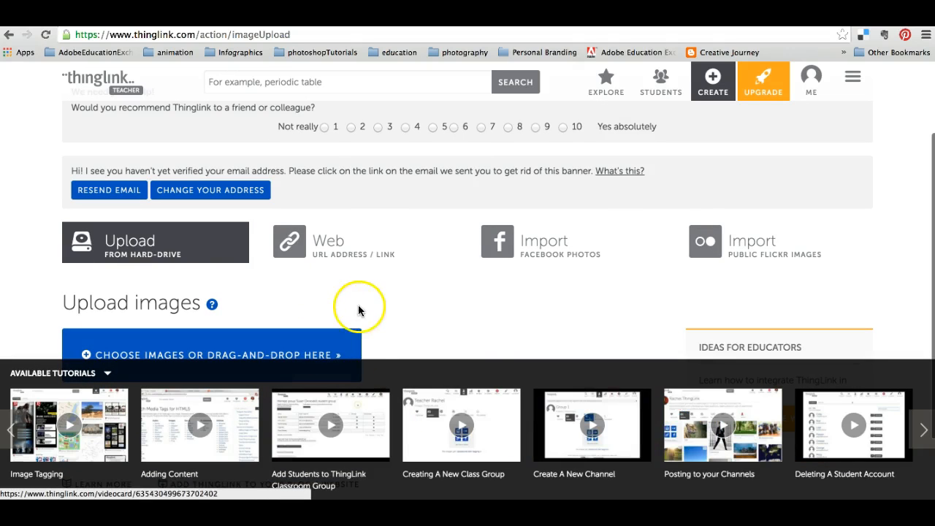
pyautogui.scroll(-1, 389, 290)
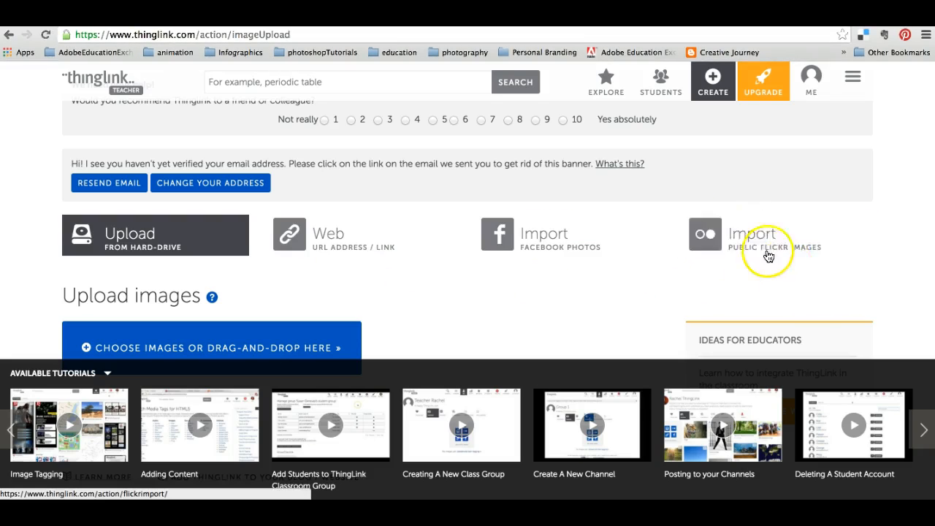
pyautogui.scroll(-2, 377, 284)
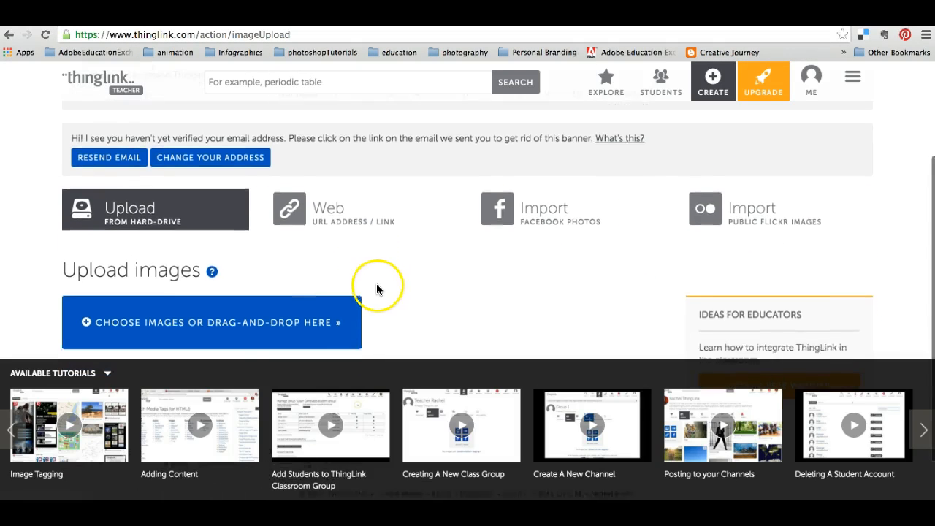
pyautogui.click(233, 306)
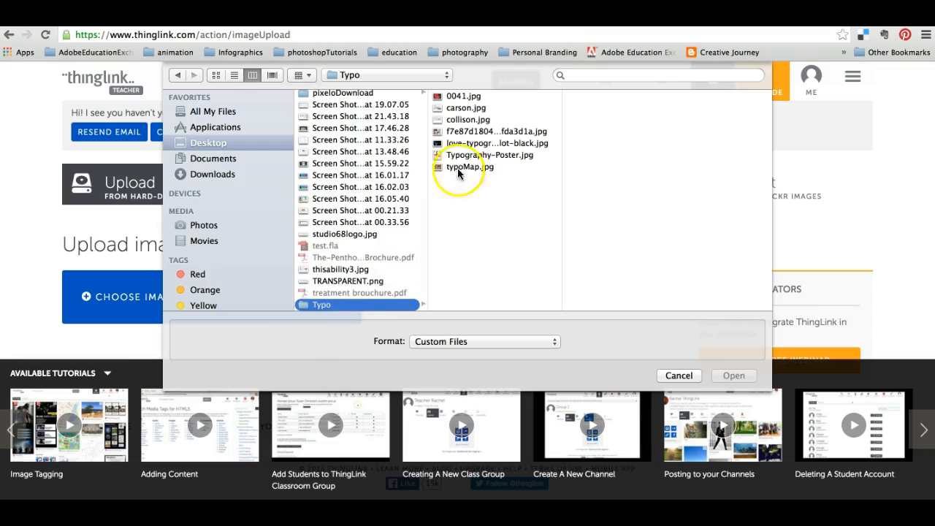
pyautogui.doubleClick(452, 144)
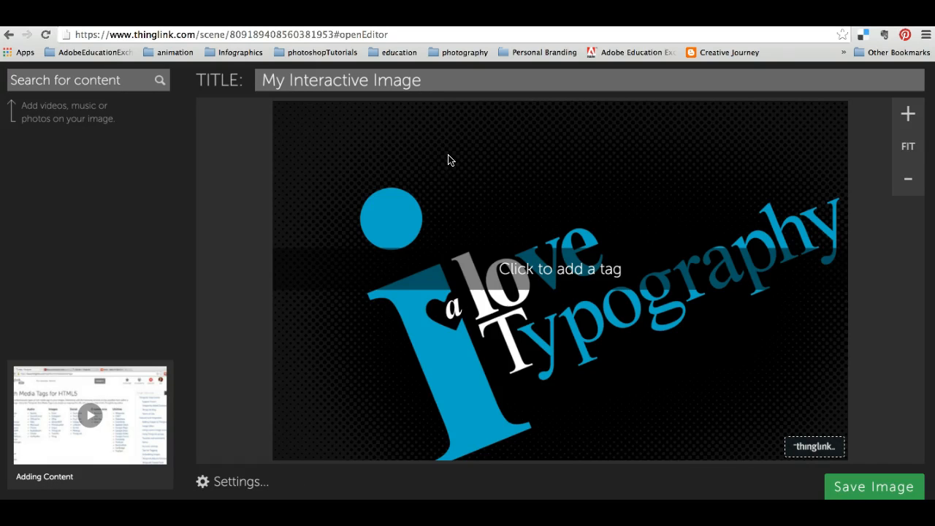
# Add a tag on the blue dot of the "i" and link it to the YouTube video "The History of Typography - Animated Short".
pyautogui.click(395, 217)
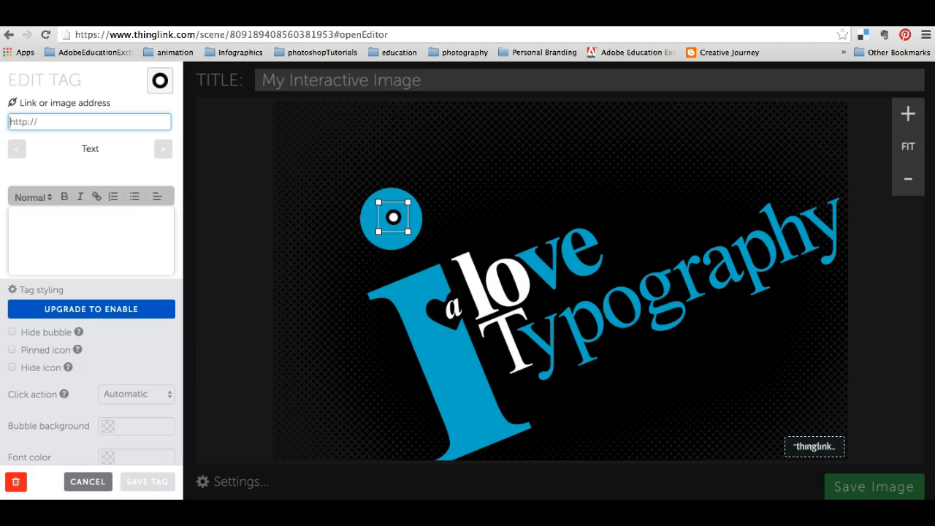
pyautogui.hotkey('ctrl', 'Tab')
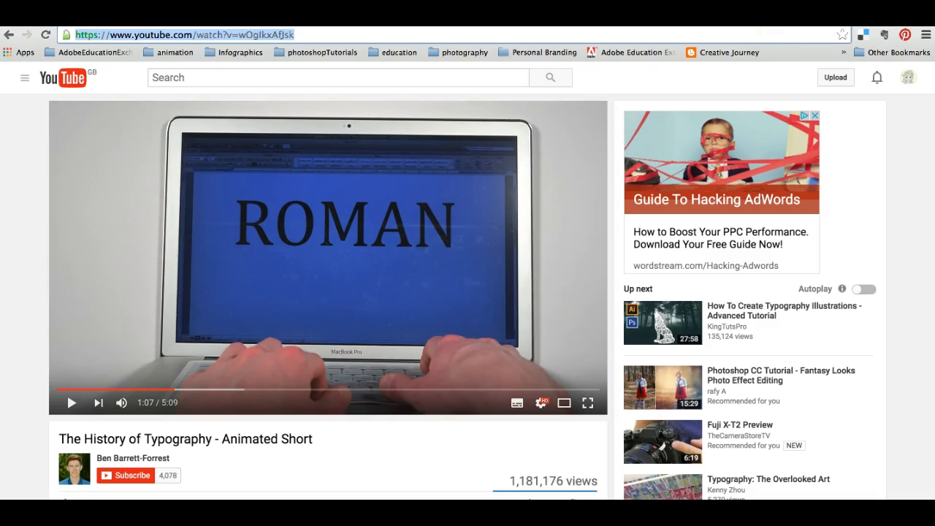
pyautogui.moveTo(314, 34); pyautogui.dragTo(70, 38)
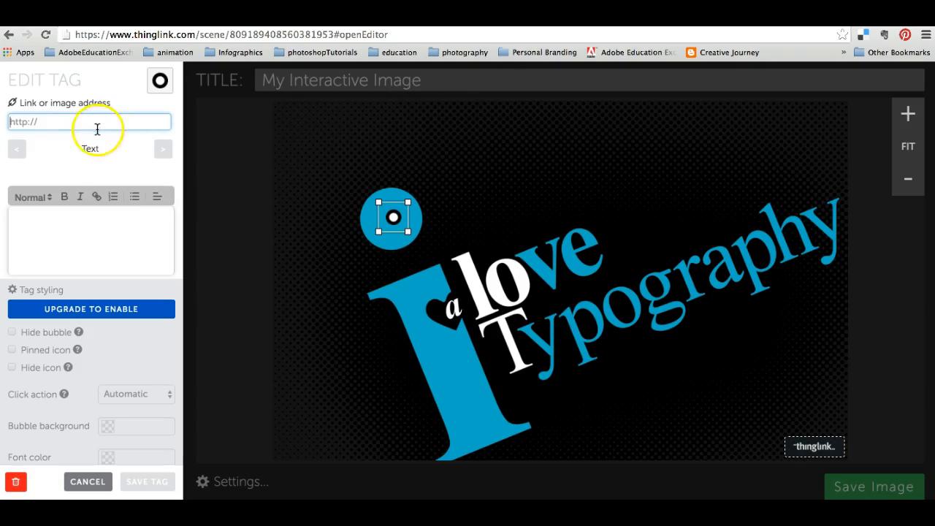
pyautogui.hotkey('ctrl', 'v')
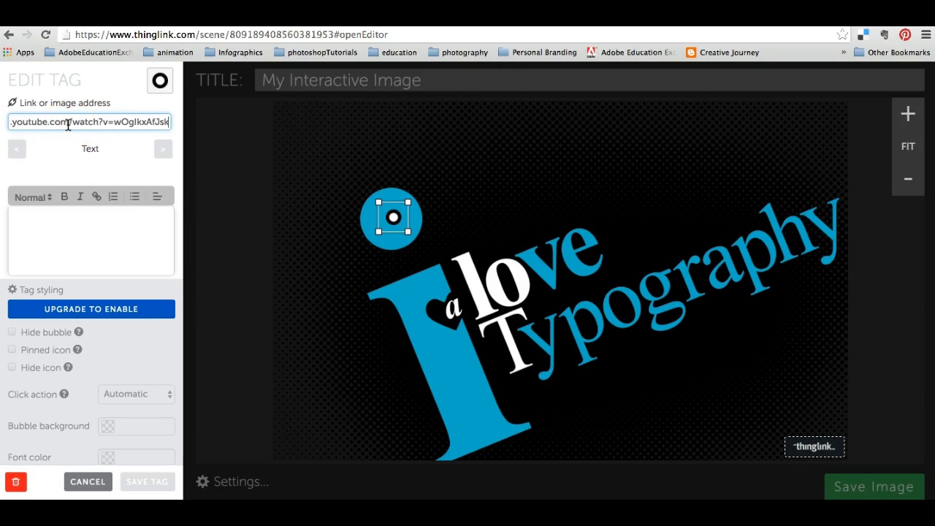
# Give the tag on the blue dot the text "Video: History of Typography" and save the tag.
pyautogui.click(70, 227)
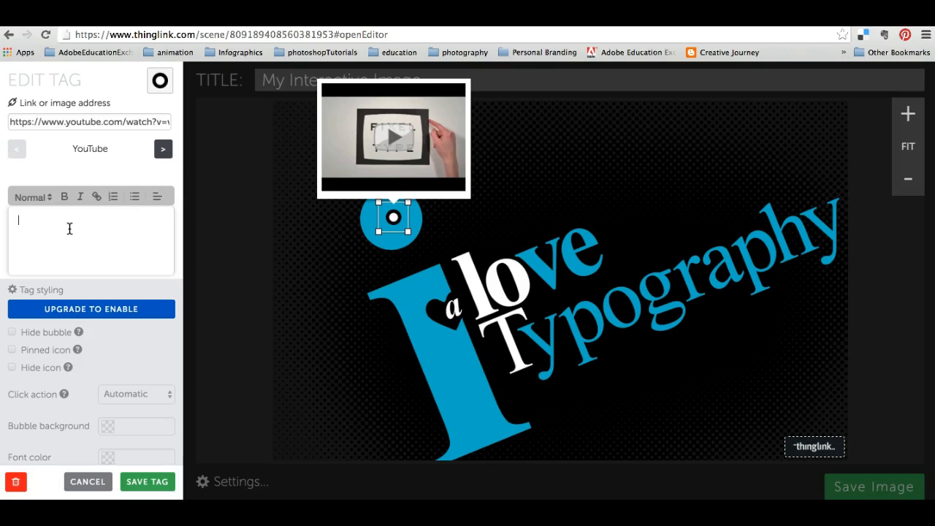
pyautogui.write('Video:')
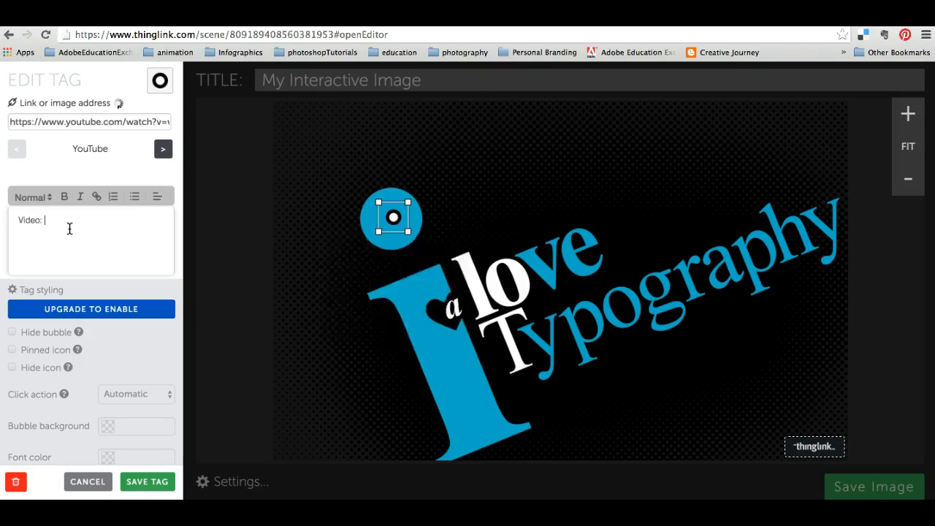
pyautogui.write(' Hist')
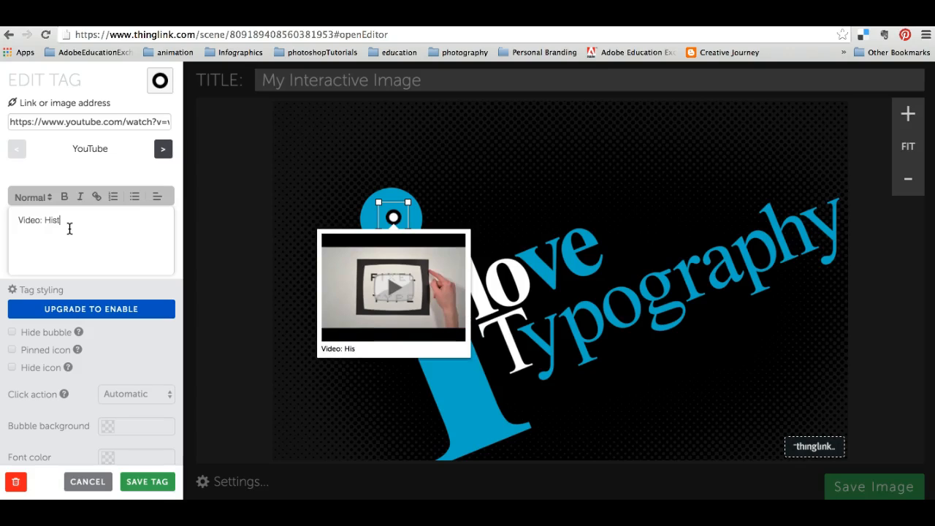
pyautogui.write('ory of Typography')
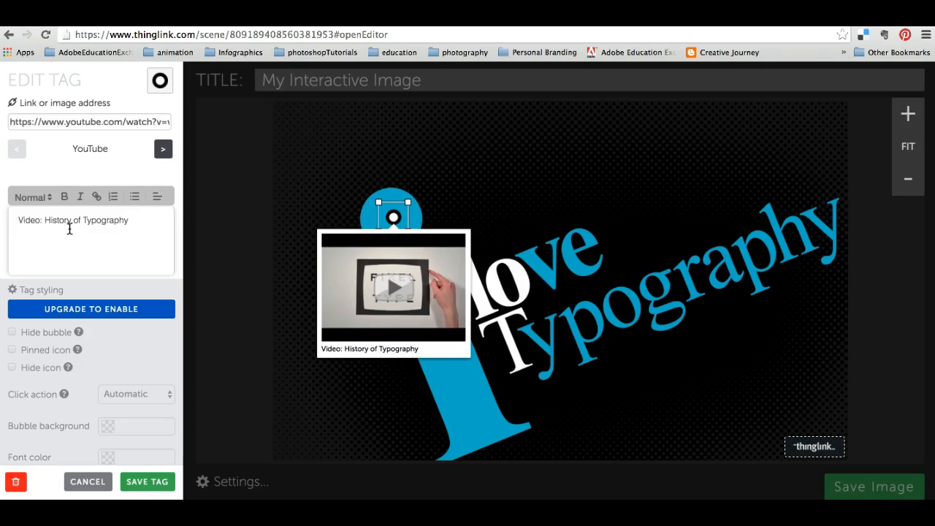
pyautogui.click(164, 485)
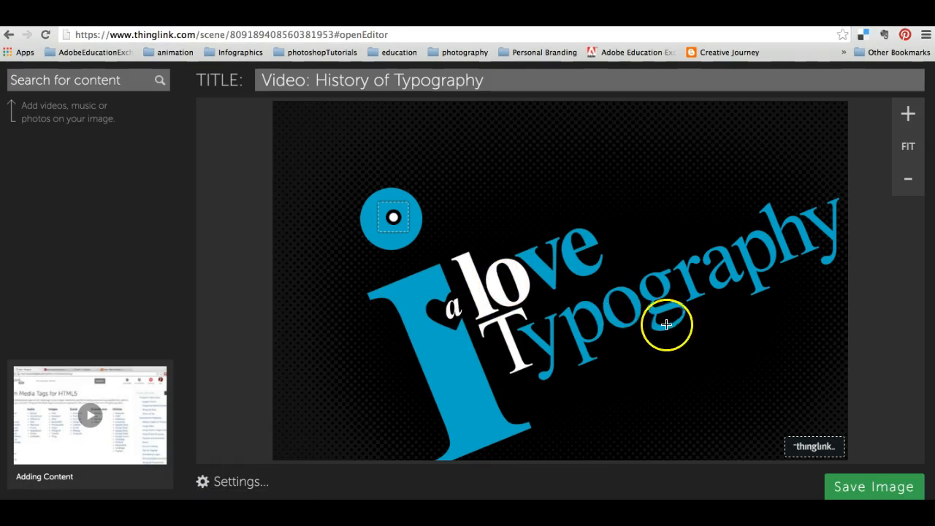
pyautogui.click(626, 308)
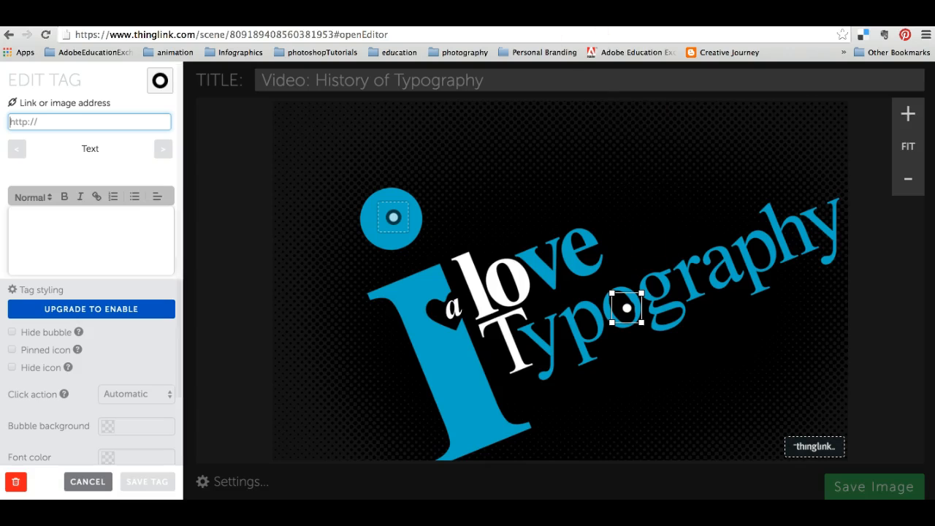
pyautogui.hotkey('ctrl', 'Tab')
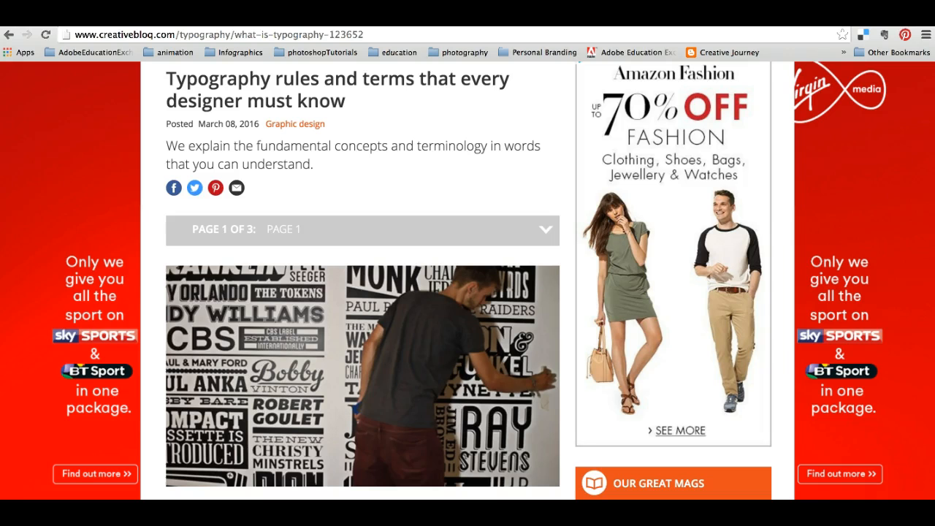
pyautogui.scroll(1, 473, 143)
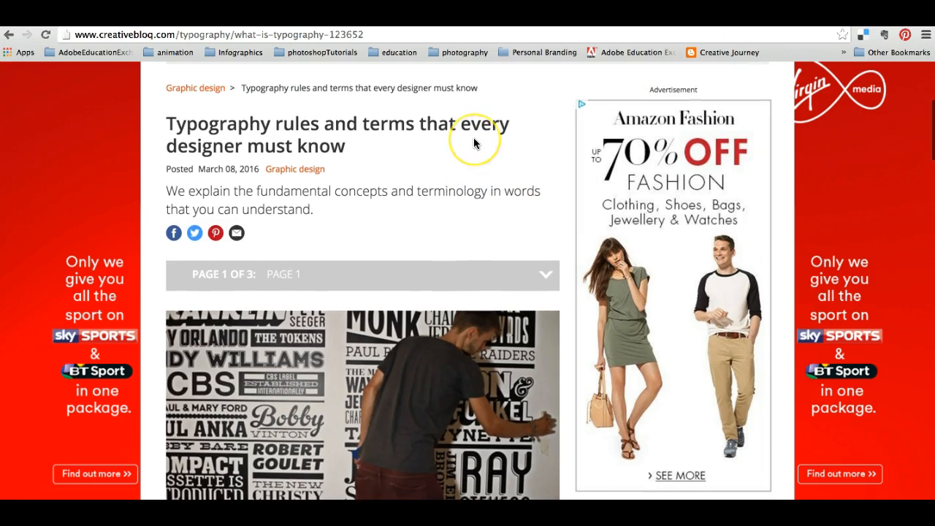
pyautogui.scroll(3, 474, 137)
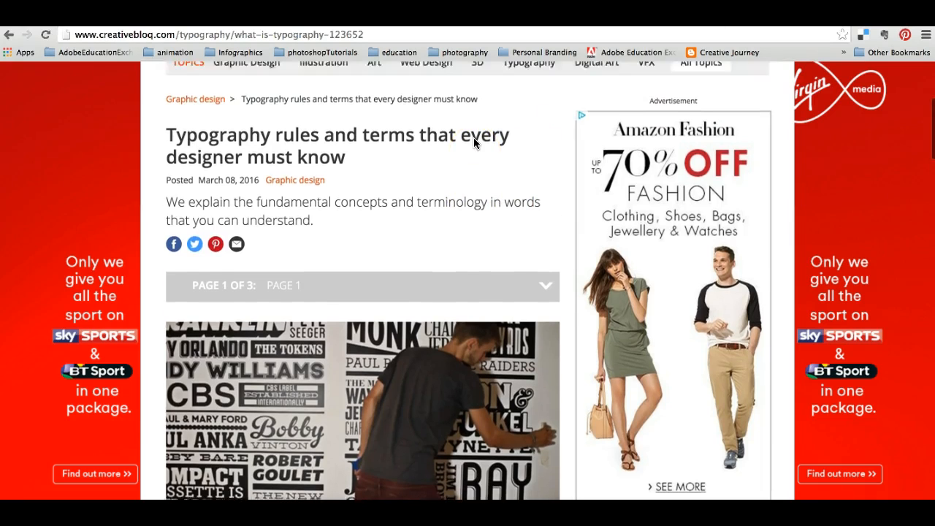
pyautogui.scroll(-3, 474, 137)
pyautogui.click(369, 35)
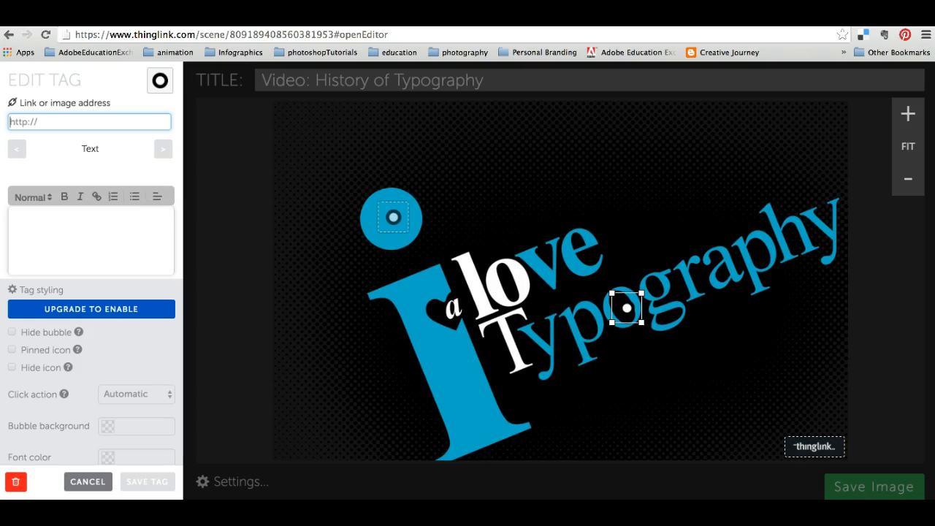
pyautogui.click(69, 121)
pyautogui.press('super+v')
# Give the article tag the text "Typography rules & terms" and save the tag.
pyautogui.click(55, 220)
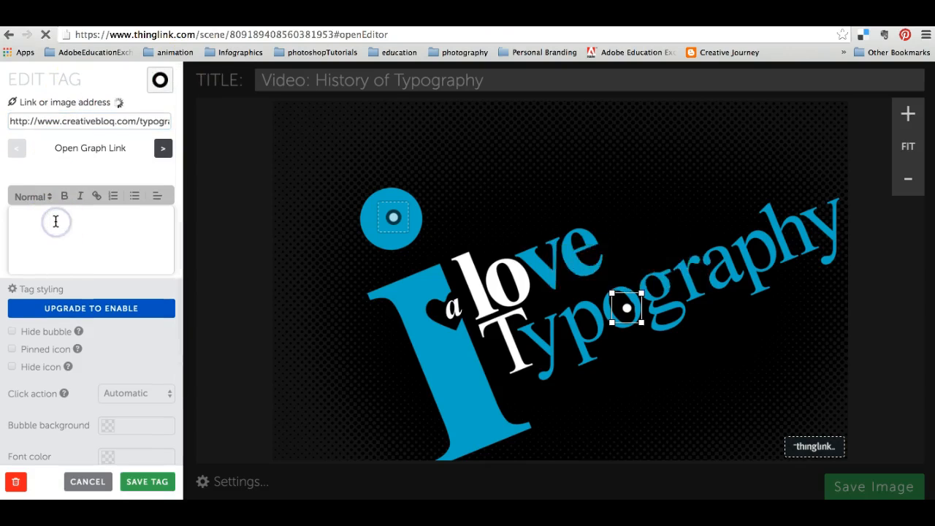
pyautogui.write('Typo')
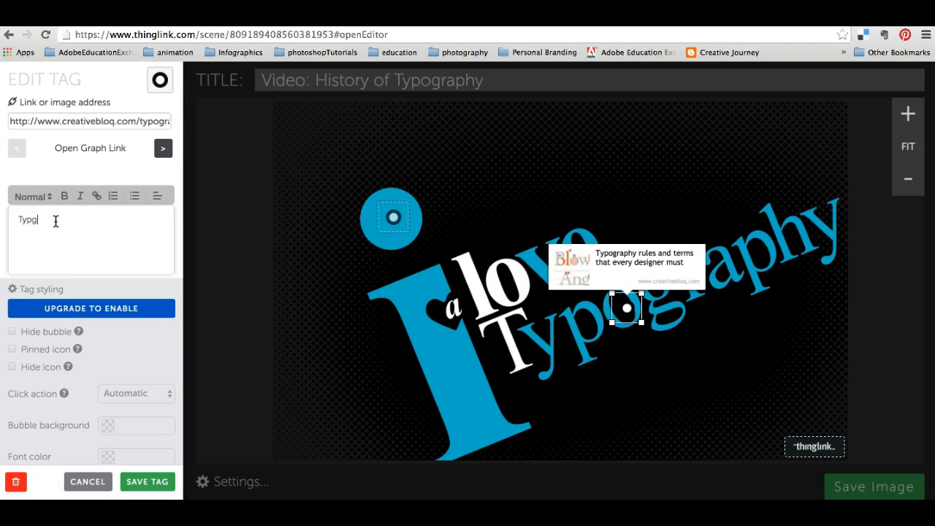
pyautogui.write('graph')
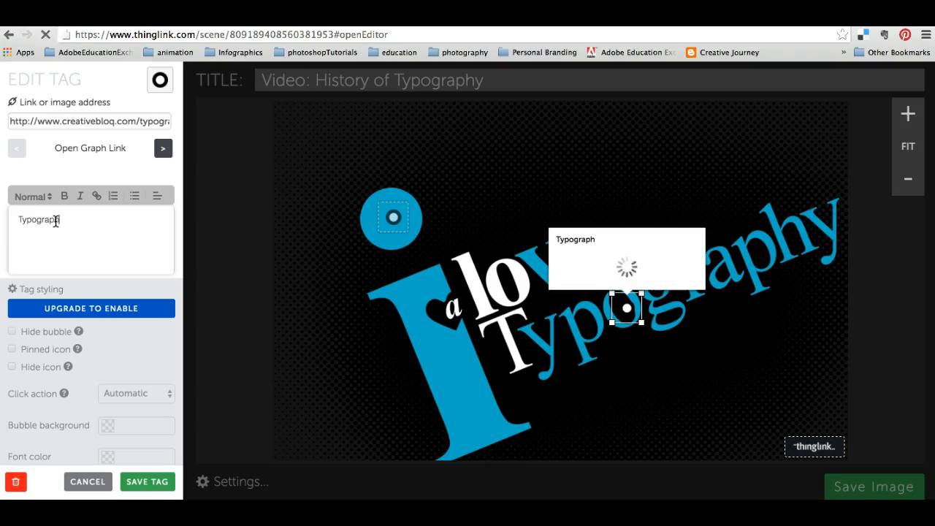
pyautogui.write('y rules ')
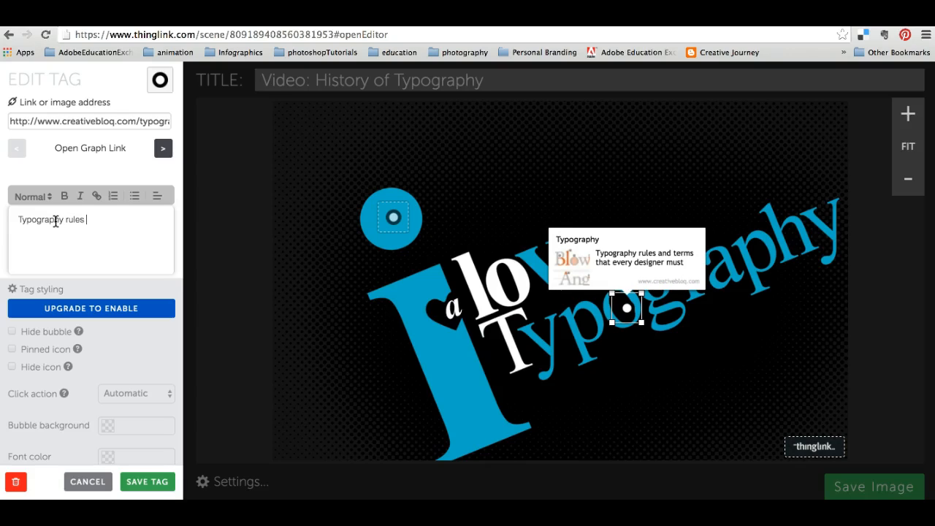
pyautogui.write('& terms')
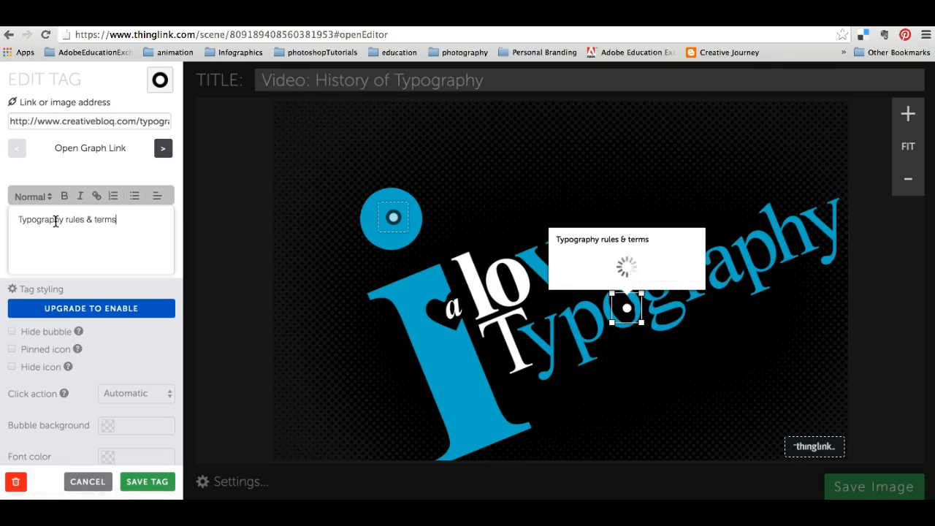
pyautogui.click(163, 488)
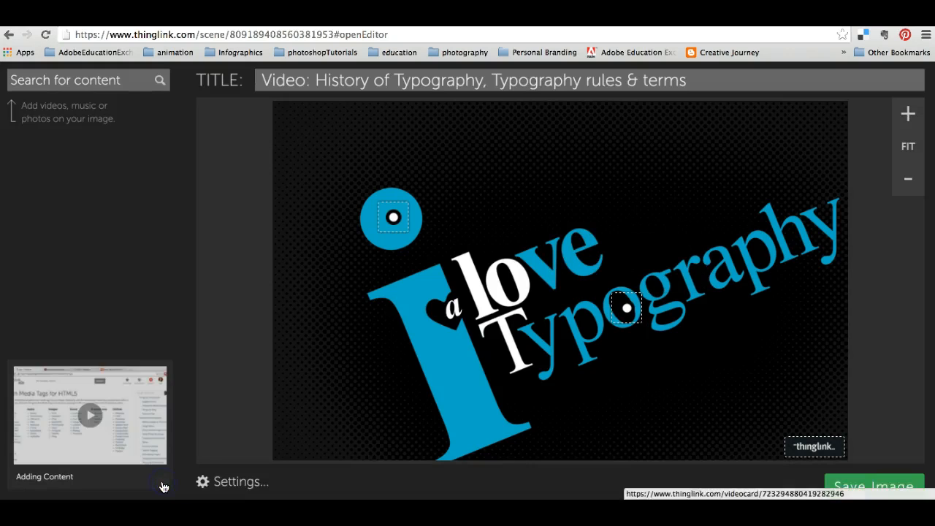
# Add a tag on the "o" of "love" and switch to the open page with the David Carson Pepsi bottle image.
pyautogui.click(510, 275)
pyautogui.click(524, 262)
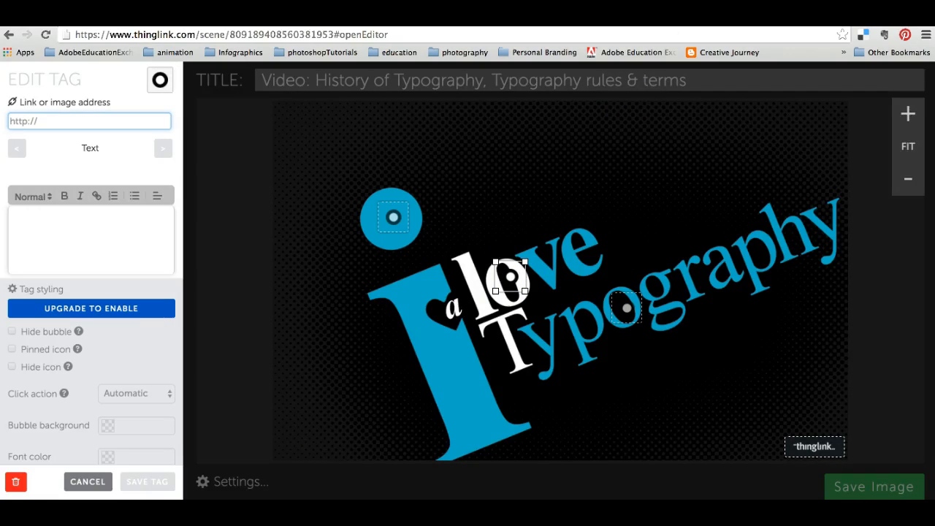
pyautogui.hotkey('ctrl', 'Tab')
pyautogui.hotkey('ctrl', 'Tab')
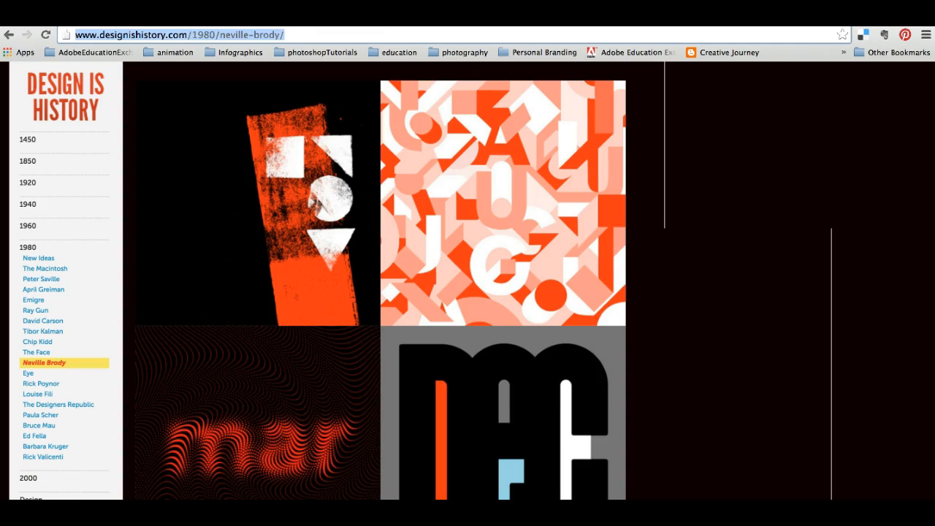
pyautogui.hotkey('ctrl', 'Tab')
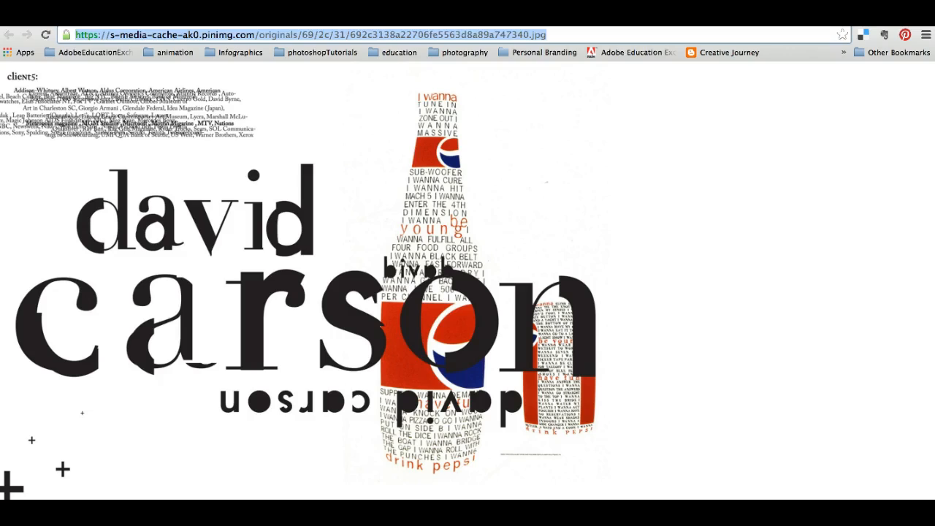
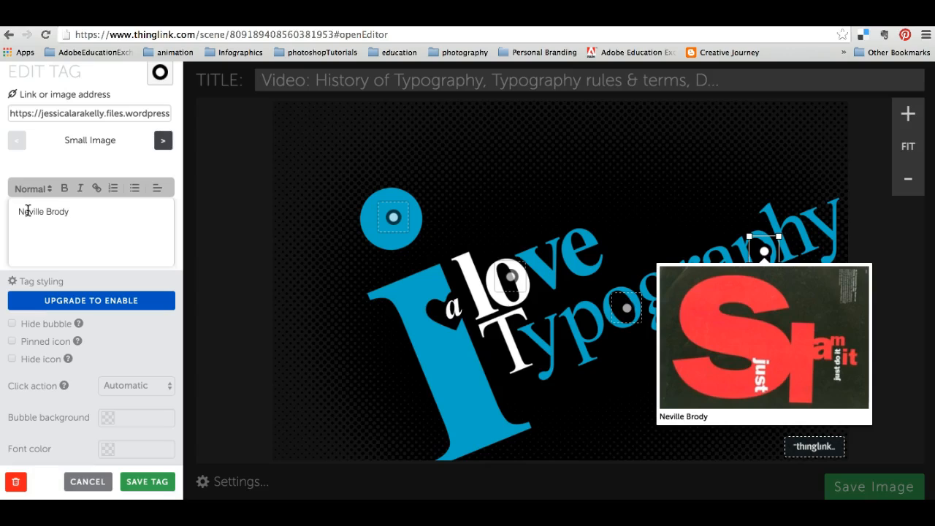
# Save the Neville Brody image tag on the "p" of "Typography".
pyautogui.click(30, 197)
pyautogui.scroll(-1, 111, 354)
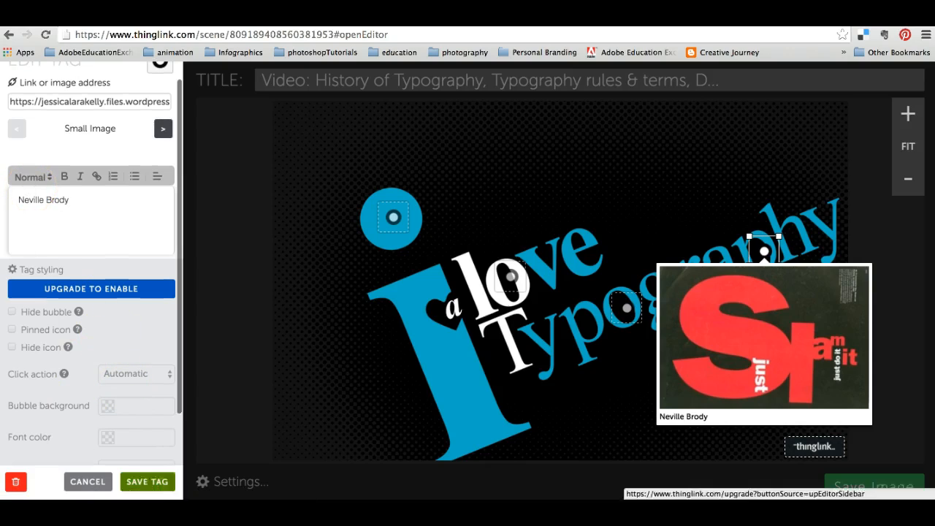
pyautogui.click(150, 482)
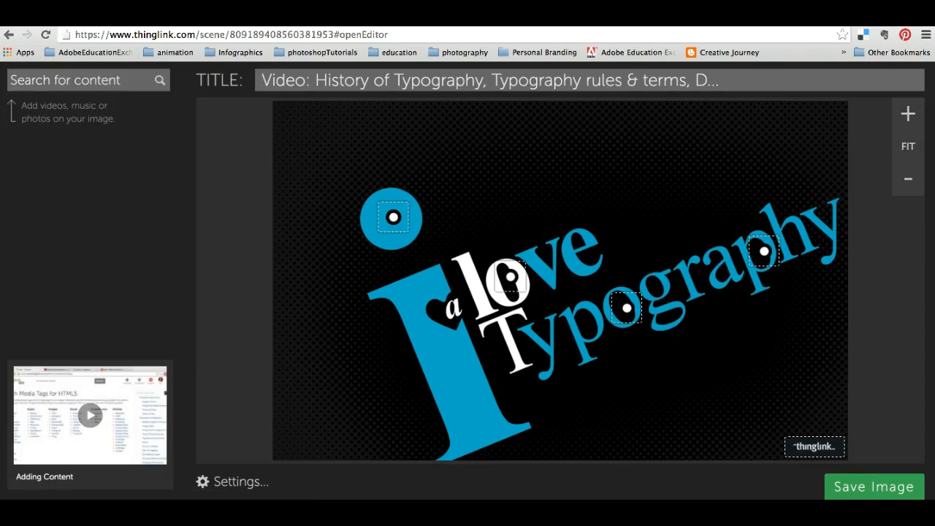
# Open the typographic world map from the Google image results at full size and copy its address.
pyautogui.hotkey('ctrl', 'Tab')
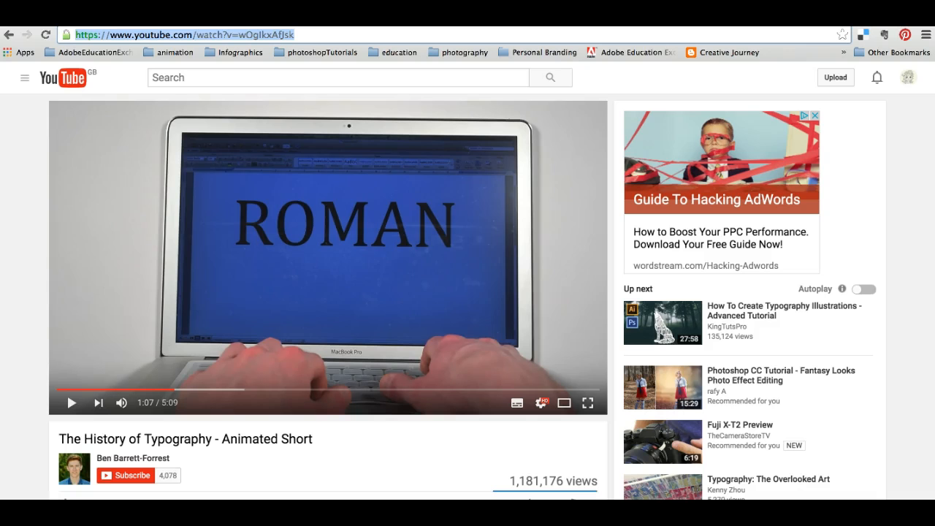
pyautogui.hotkey('ctrl', 'Tab')
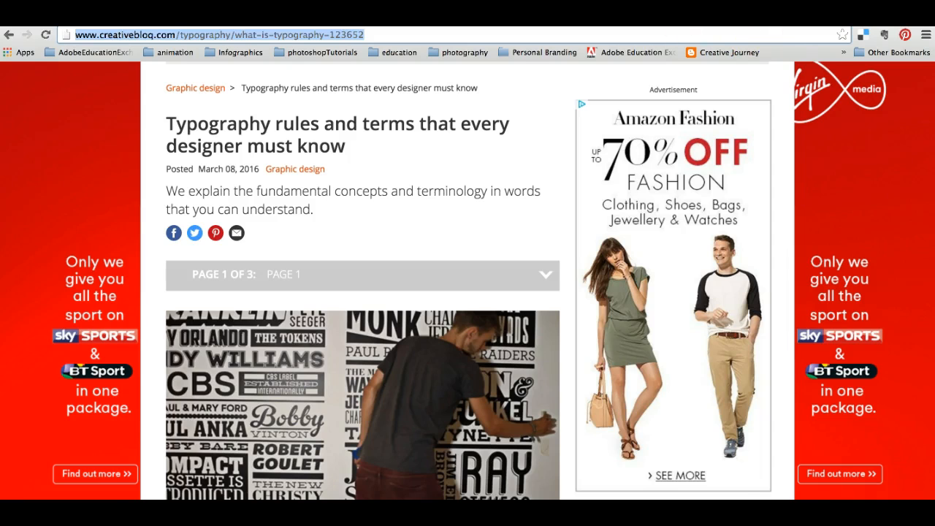
pyautogui.hotkey('ctrl', 'Tab')
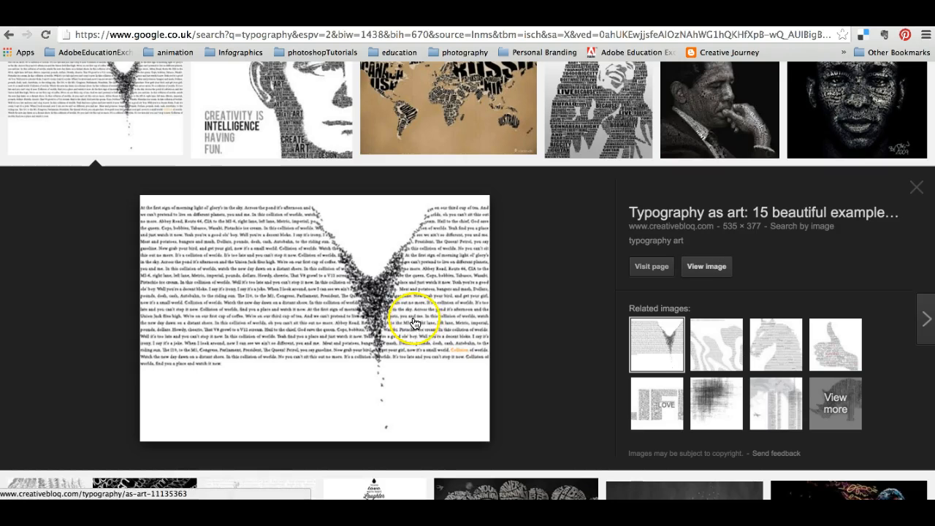
pyautogui.scroll(1, 417, 251)
pyautogui.click(470, 171)
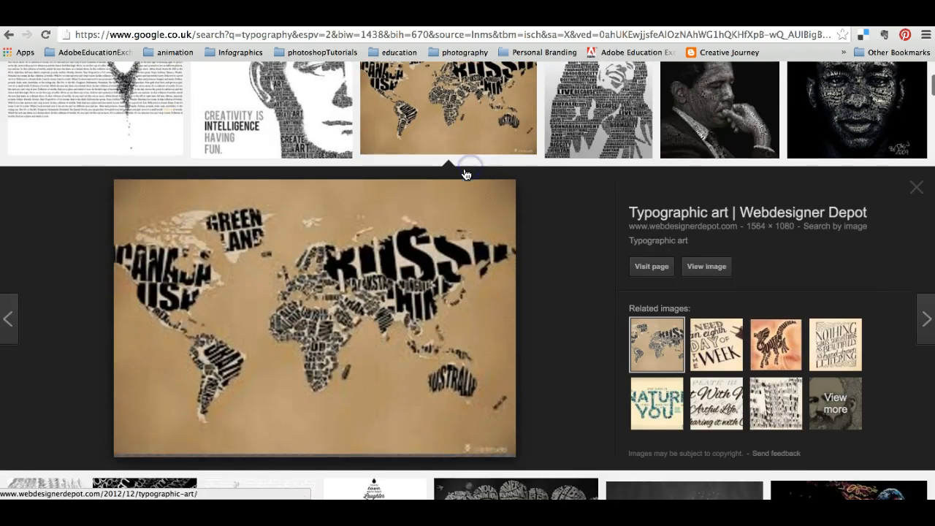
pyautogui.click(712, 267)
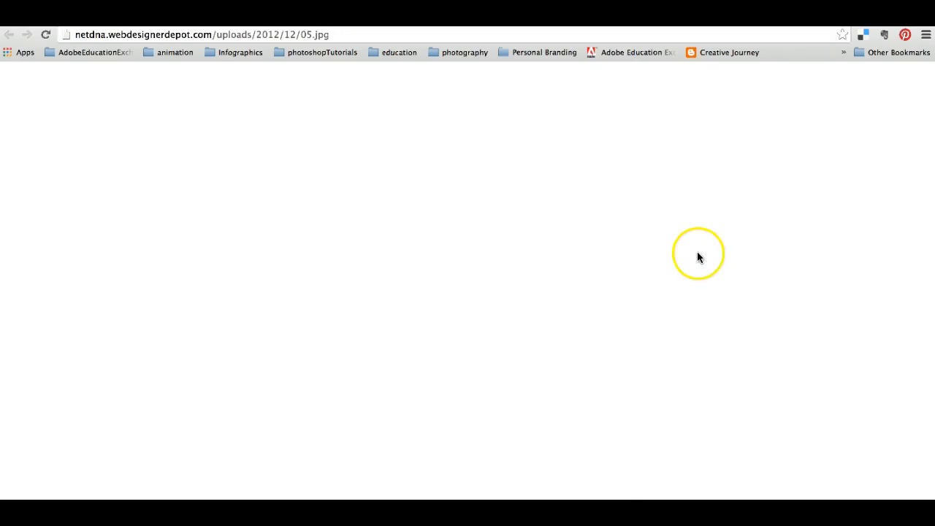
pyautogui.click(342, 34)
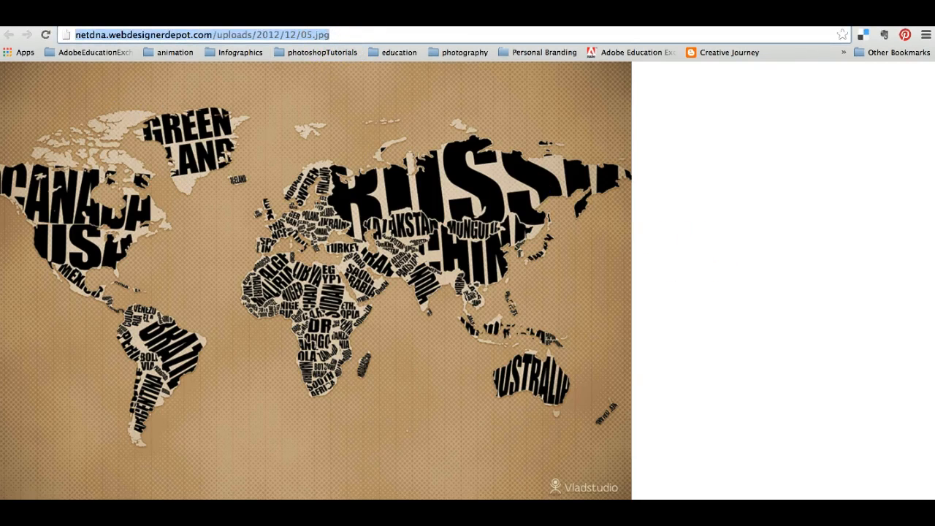
# Back in the ThingLink editor, add a tag on the "e" of "love" and link it to the copied world map image address.
pyautogui.click(612, 19)
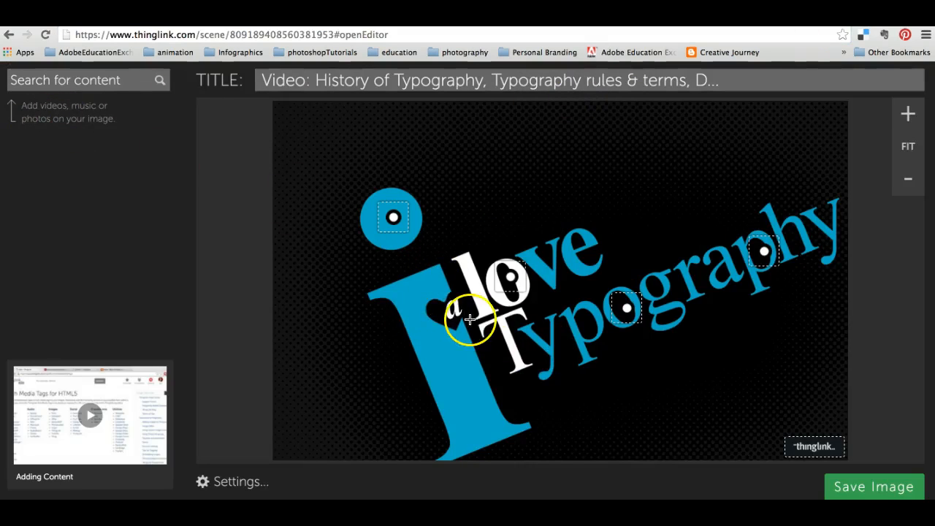
pyautogui.click(581, 242)
pyautogui.click(46, 102)
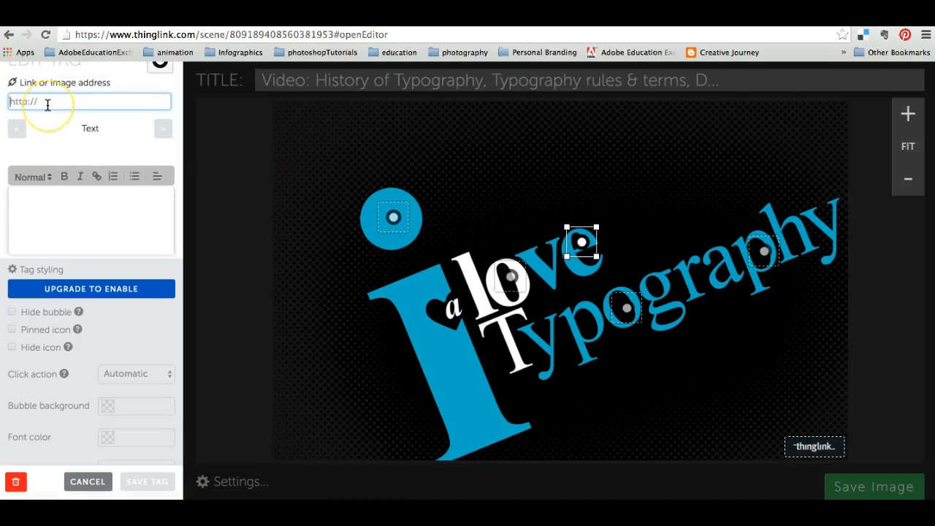
pyautogui.hotkey('ctrl', 'v')
# Give the world map tag the text "Typographic art" and save the tag.
pyautogui.click(48, 188)
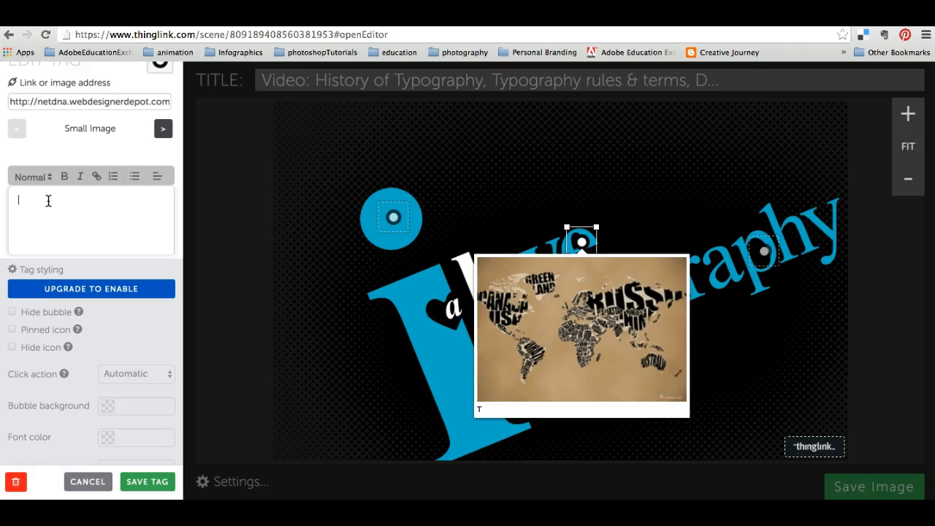
pyautogui.write('Typographic art')
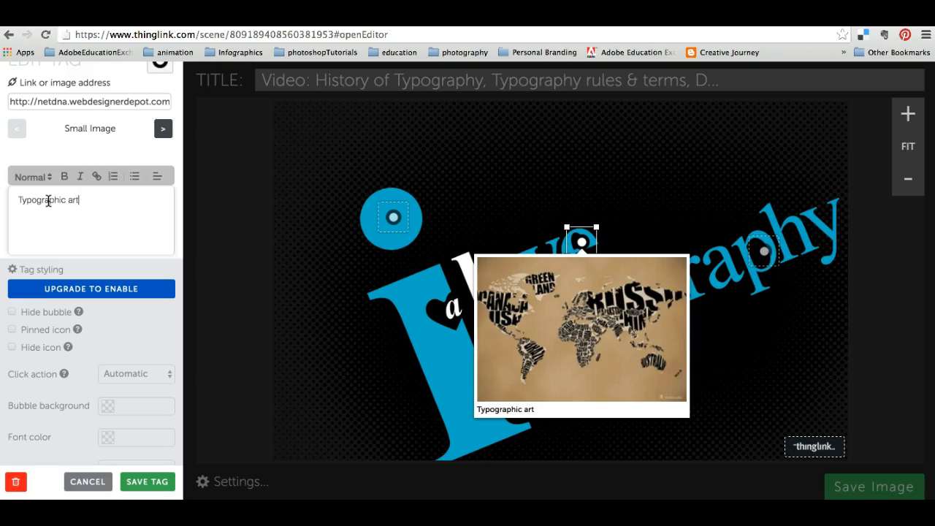
pyautogui.click(146, 483)
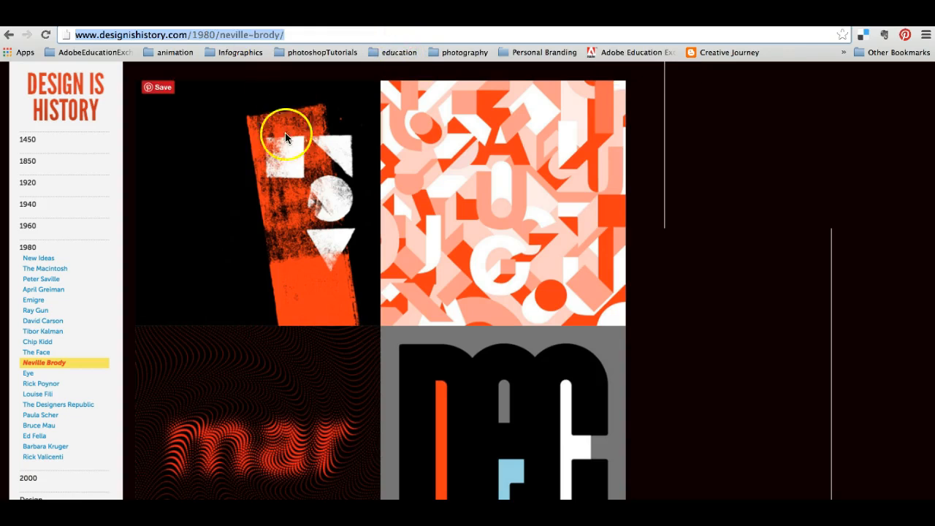
pyautogui.scroll(-1, 360, 188)
pyautogui.scroll(-6, 360, 189)
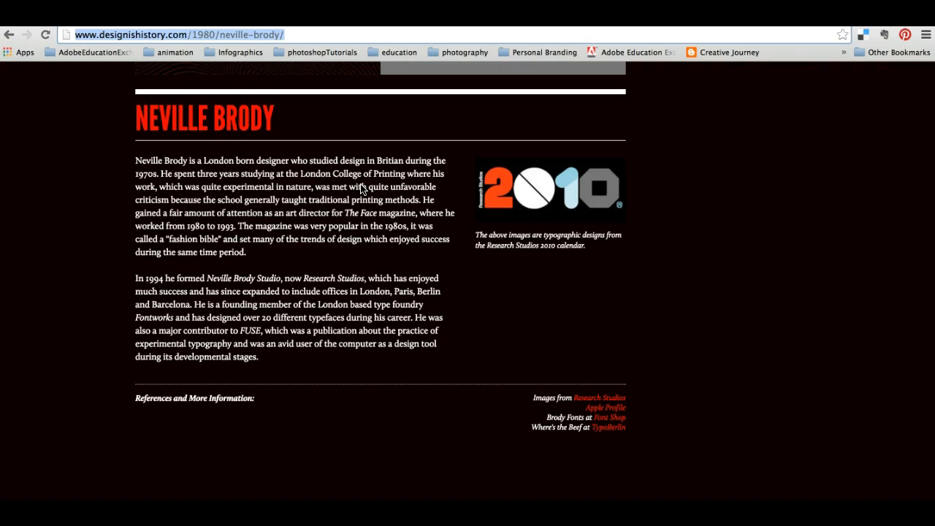
pyautogui.scroll(5, 360, 188)
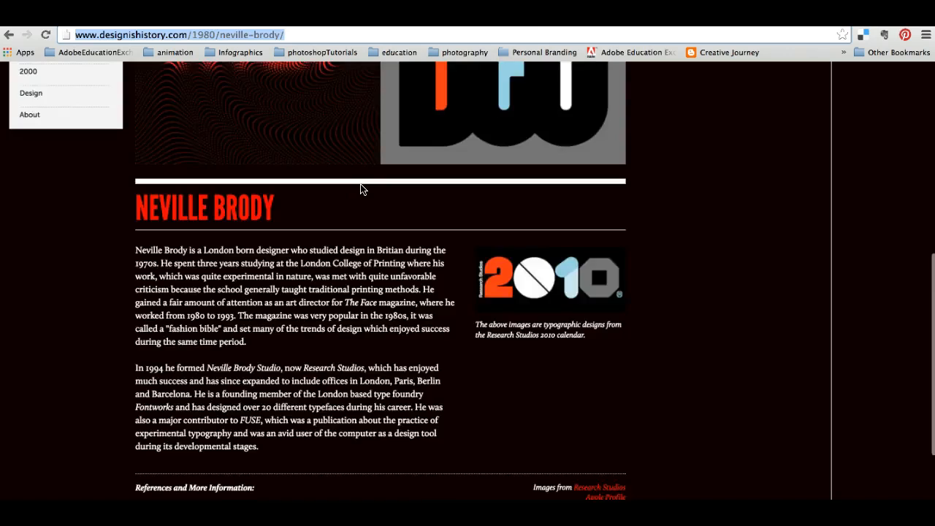
pyautogui.scroll(1, 360, 189)
pyautogui.moveTo(300, 34); pyautogui.dragTo(70, 34)
pyautogui.hotkey('ctrl', 'c')
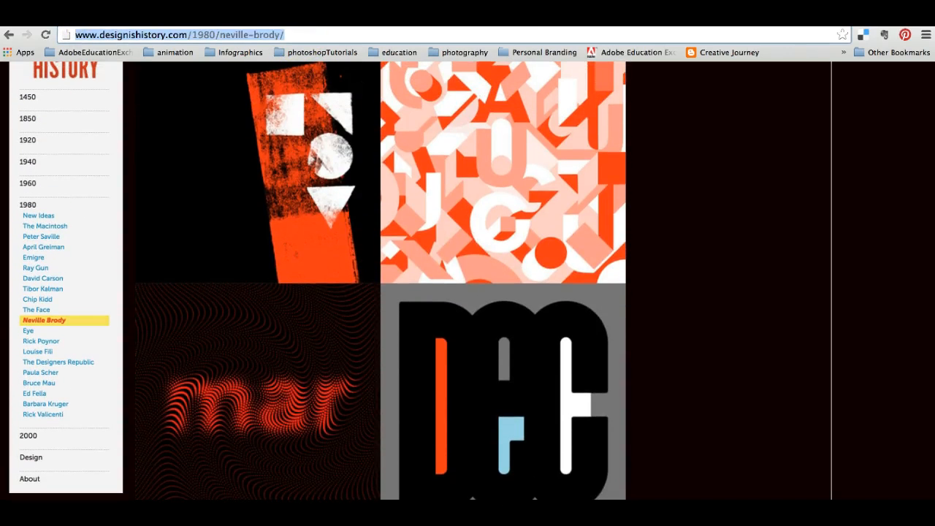
# Back in the ThingLink editor, add a tag on the heart beside the "a" and link it to the copied Neville Brody article.
pyautogui.click(365, 16)
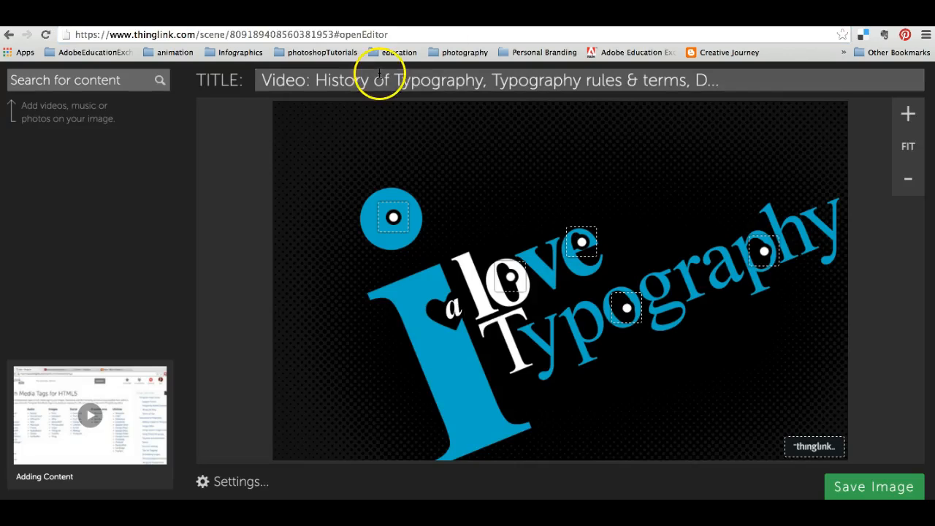
pyautogui.click(454, 322)
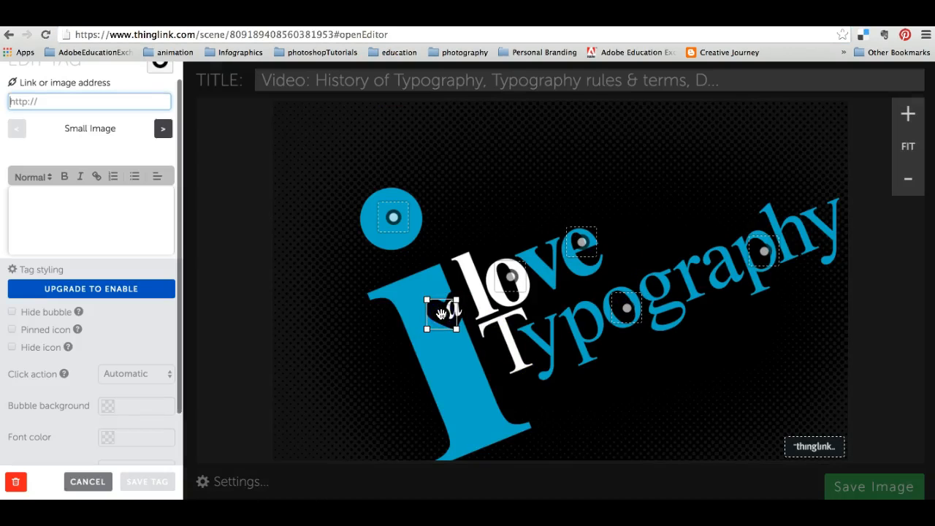
pyautogui.hotkey('ctrl', 'v')
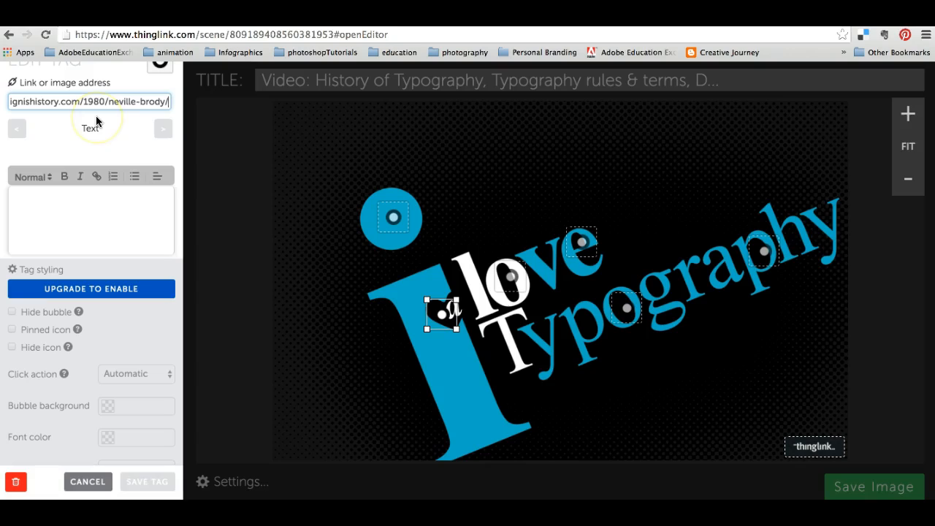
# Give the tag on the heart the text "Neville Brody - info" and save the tag.
pyautogui.click(89, 201)
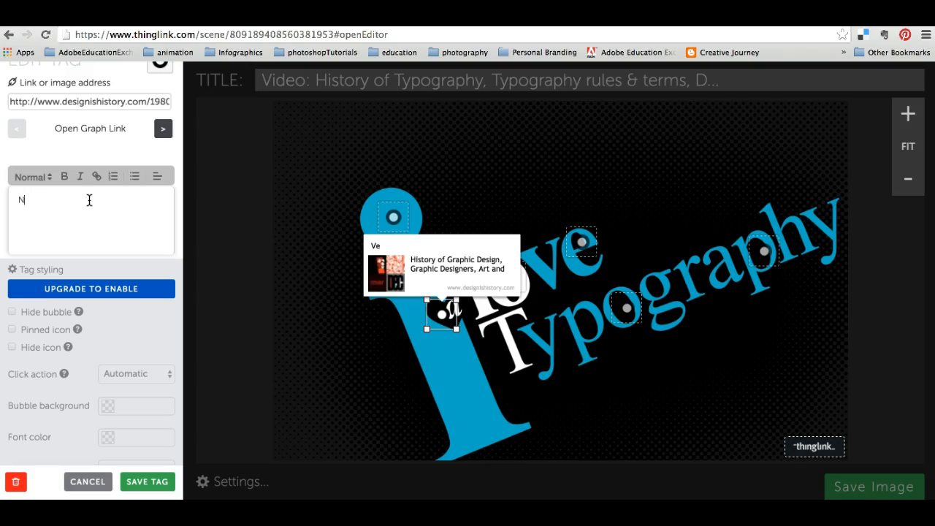
pyautogui.write('eville Brody')
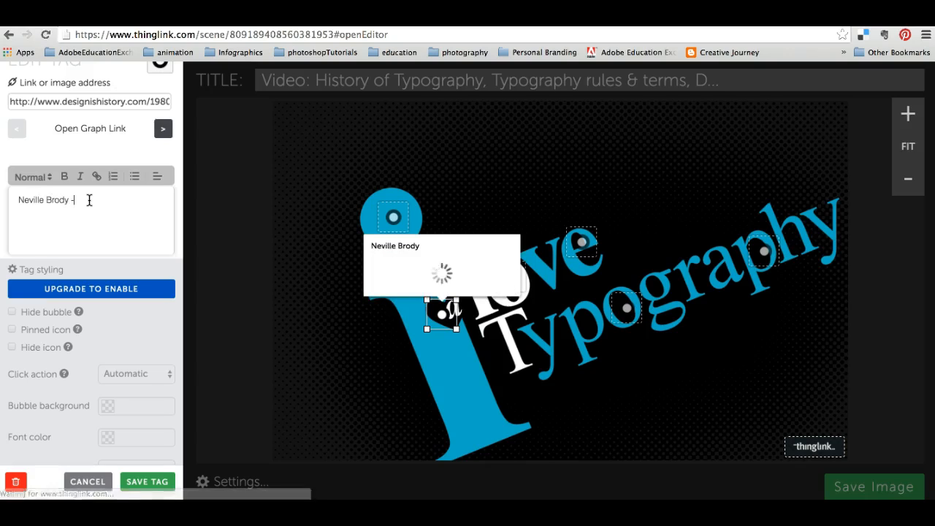
pyautogui.write(' - info')
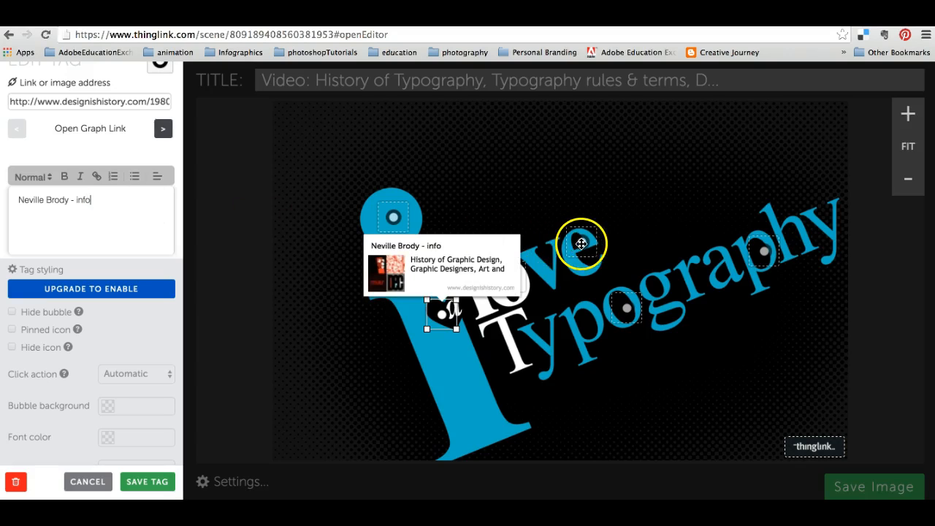
pyautogui.click(160, 481)
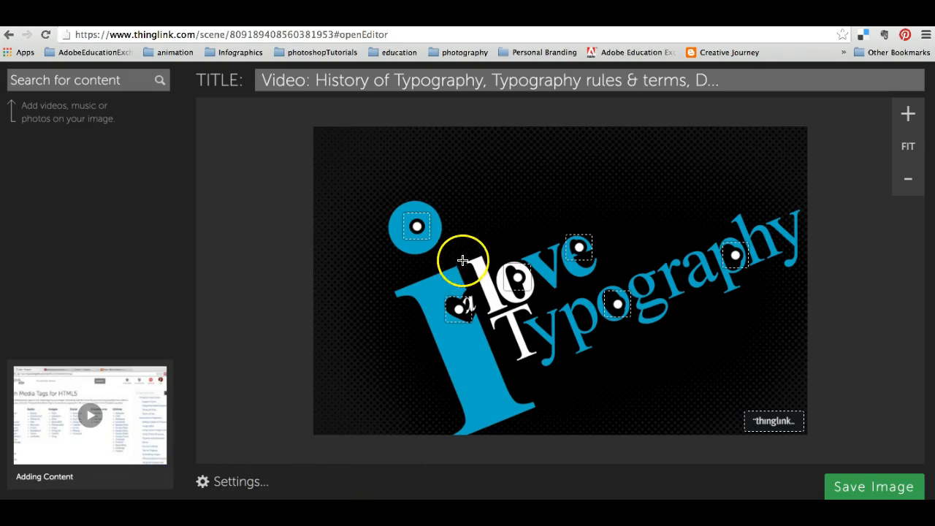
pyautogui.scroll(-2, 502, 210)
pyautogui.scroll(-5, 502, 211)
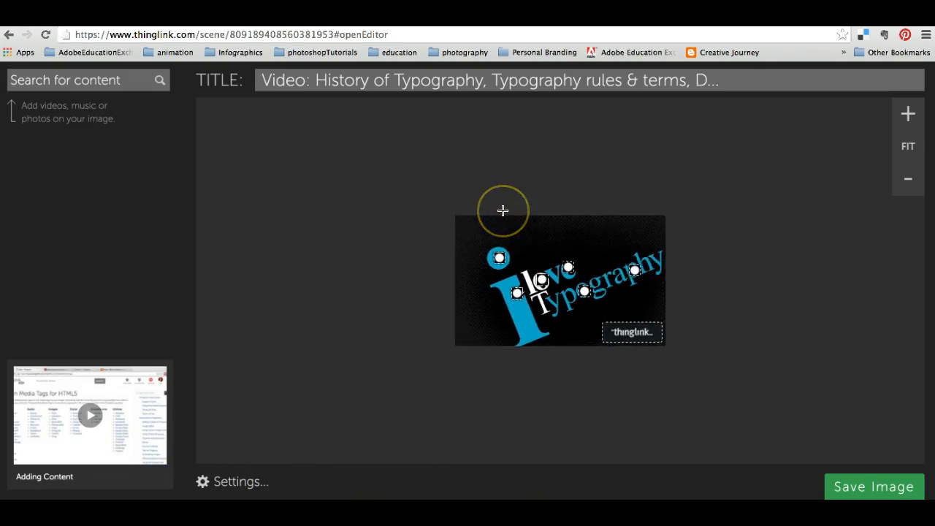
pyautogui.scroll(5, 502, 211)
pyautogui.scroll(5, 503, 211)
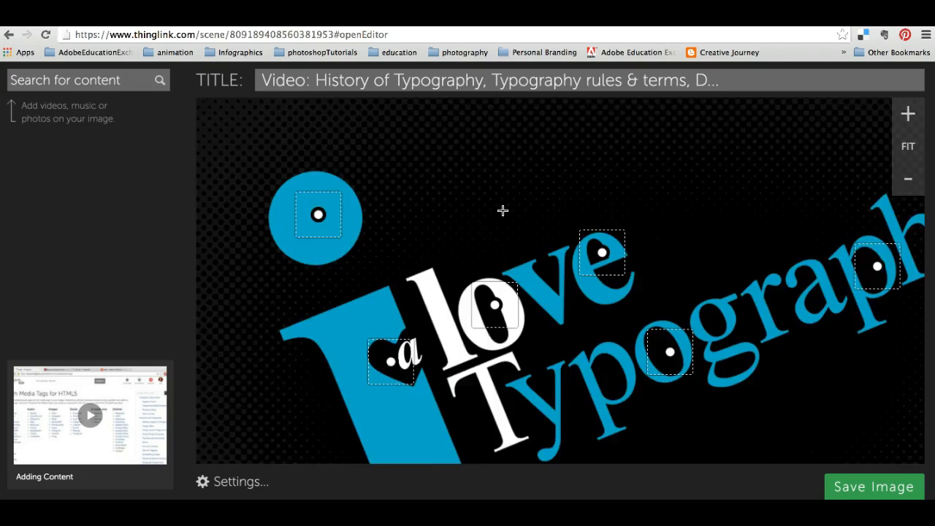
pyautogui.scroll(-3, 503, 210)
pyautogui.scroll(3, 502, 211)
pyautogui.scroll(-2, 502, 210)
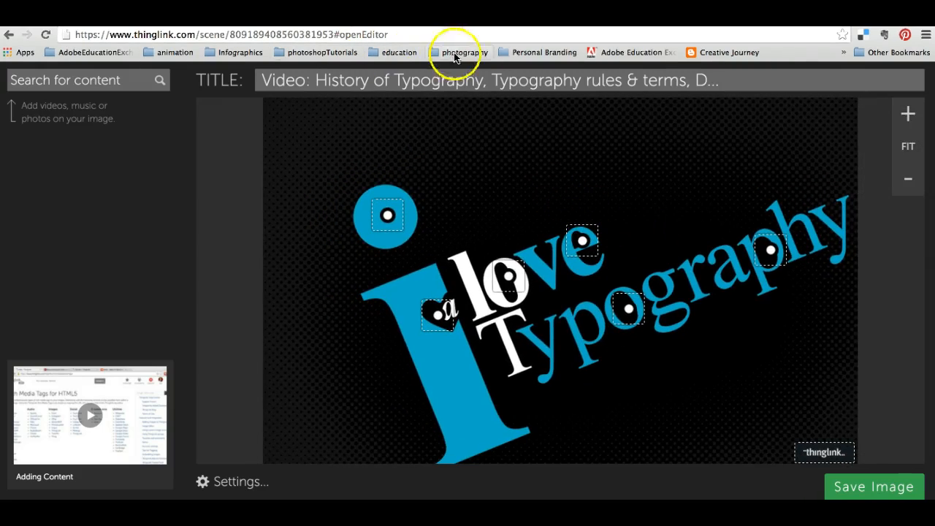
# Replace the image title with "Typography" and save the interactive image.
pyautogui.click(741, 83)
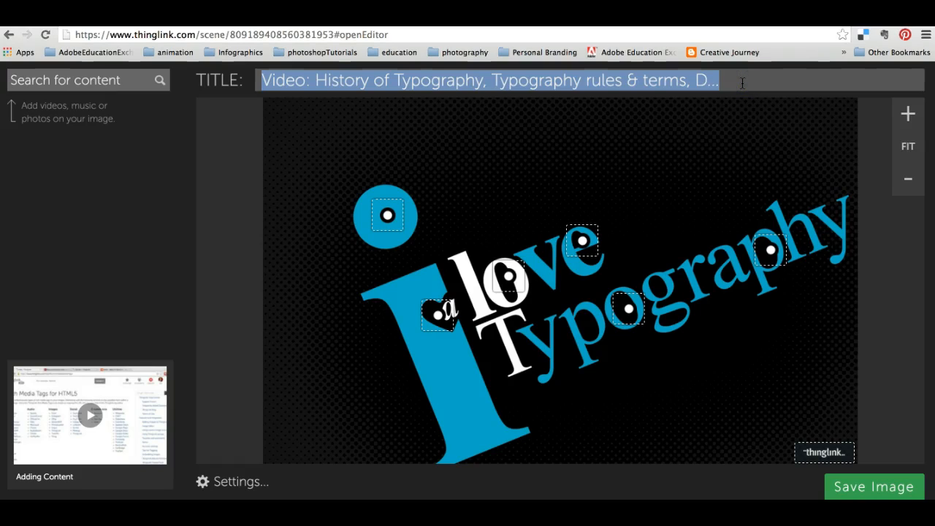
pyautogui.write('Typography')
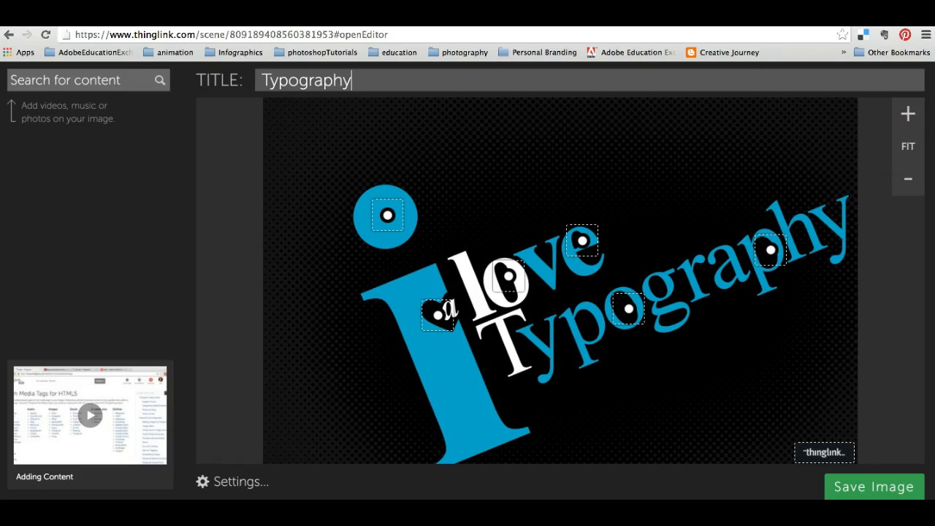
pyautogui.click(892, 487)
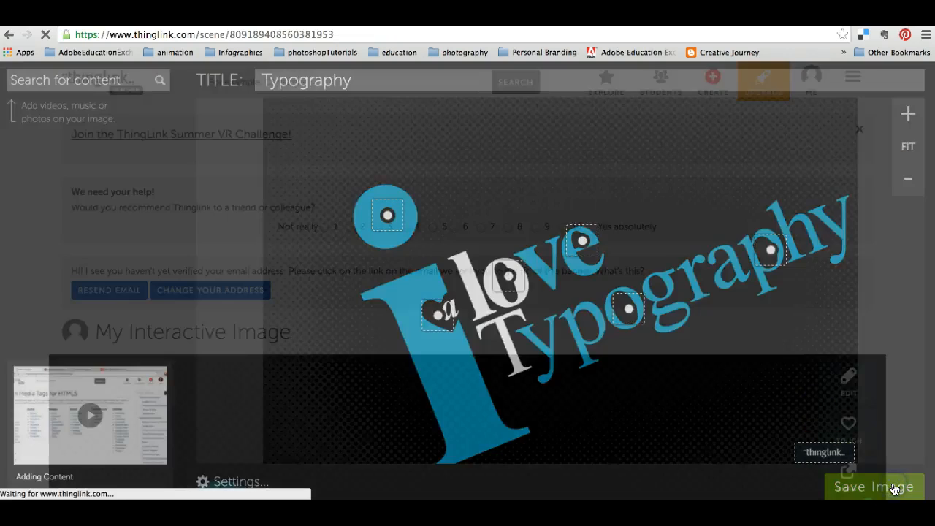
# Test the saved image by playing the History of Typography video from the tag on the blue dot, and close the video.
pyautogui.scroll(-5, 745, 394)
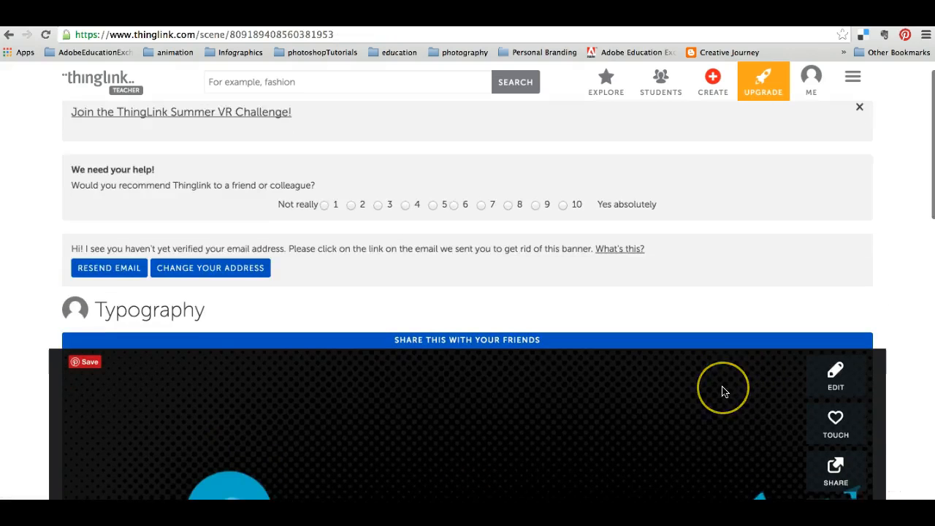
pyautogui.scroll(-2, 722, 391)
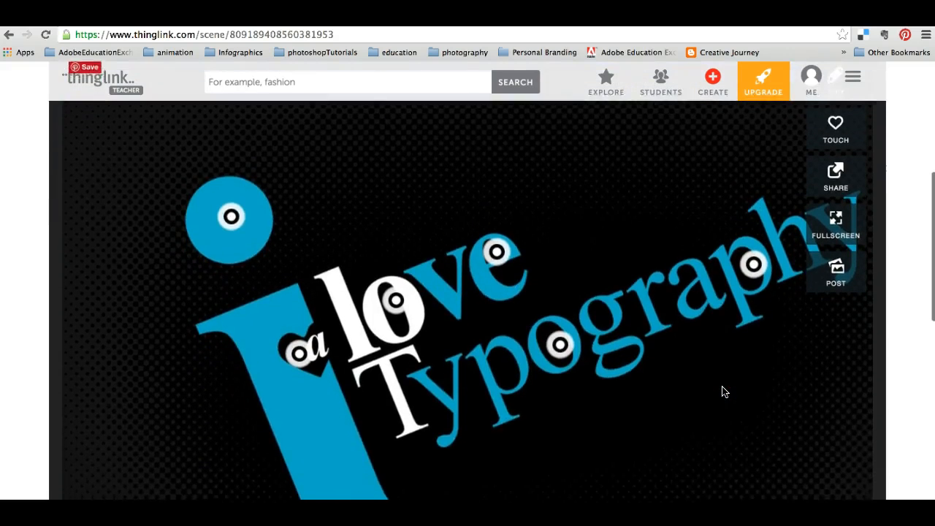
pyautogui.click(230, 199)
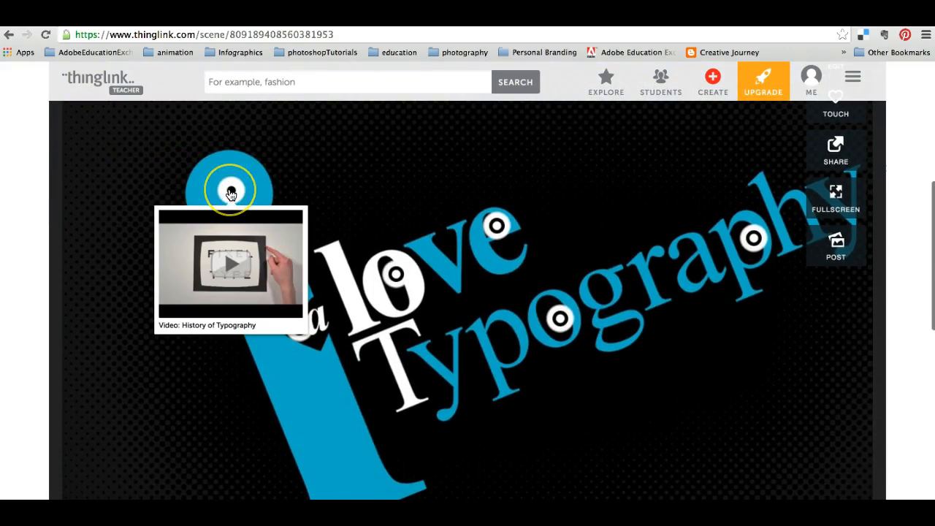
pyautogui.click(236, 231)
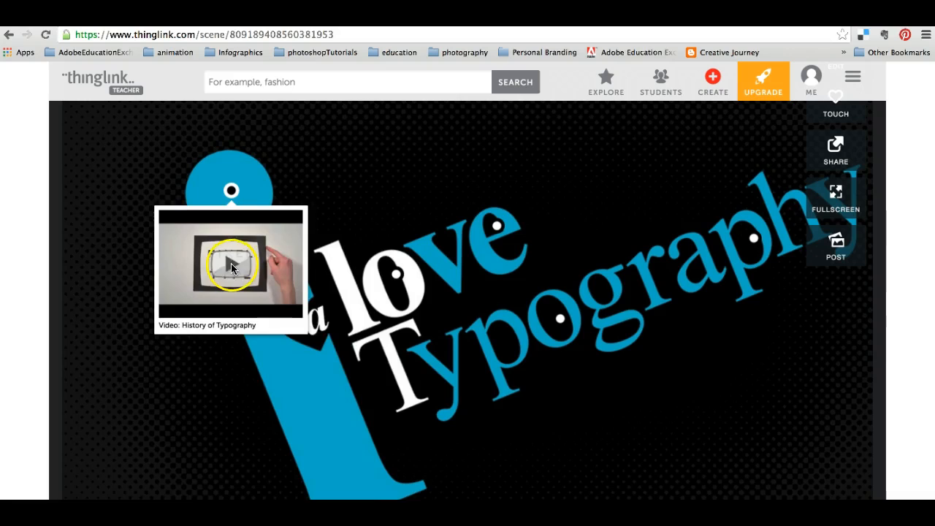
pyautogui.click(412, 386)
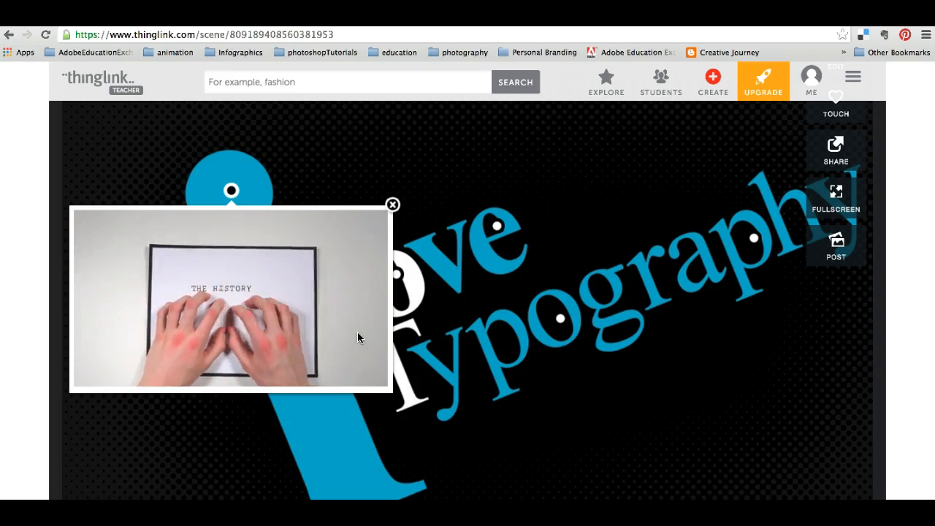
pyautogui.click(392, 205)
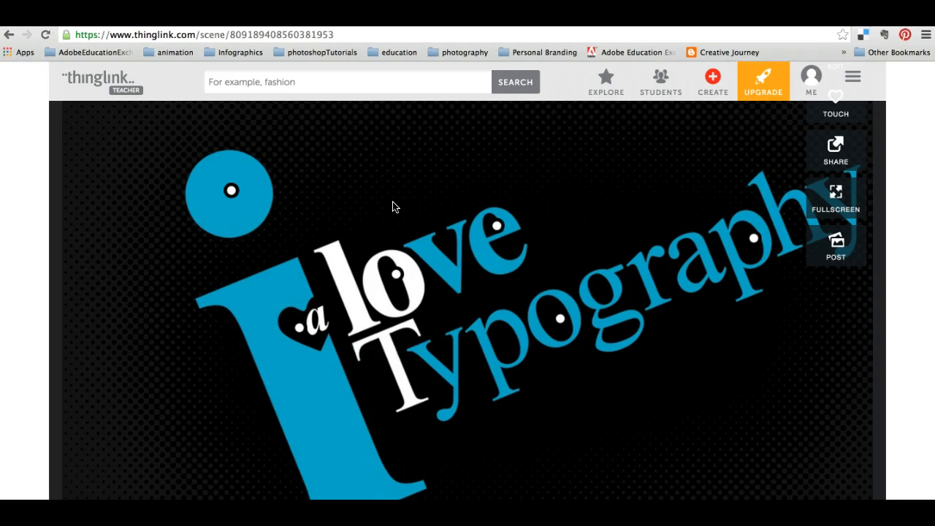
# Test the David Carson tag and the heart tag's Neville Brody article, close the article, and preview the tags on the word "Typography".
pyautogui.click(395, 275)
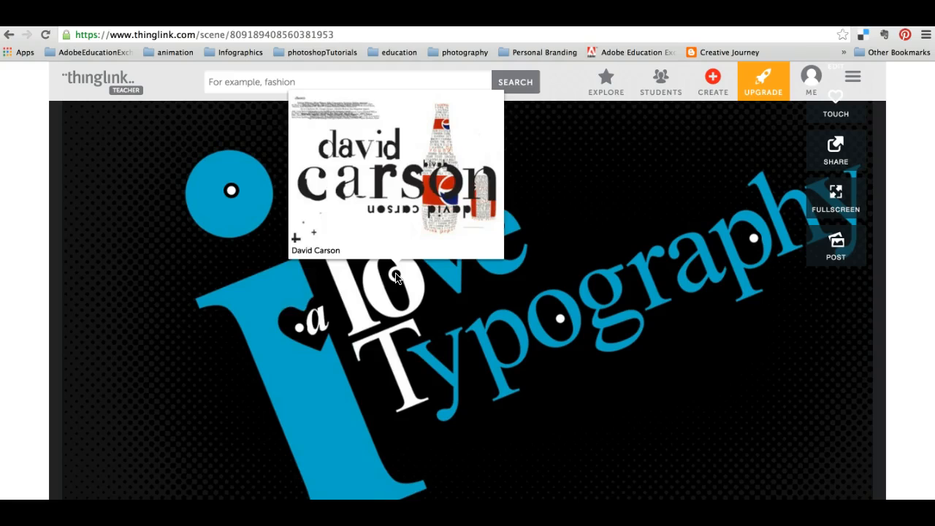
pyautogui.click(299, 326)
pyautogui.click(301, 329)
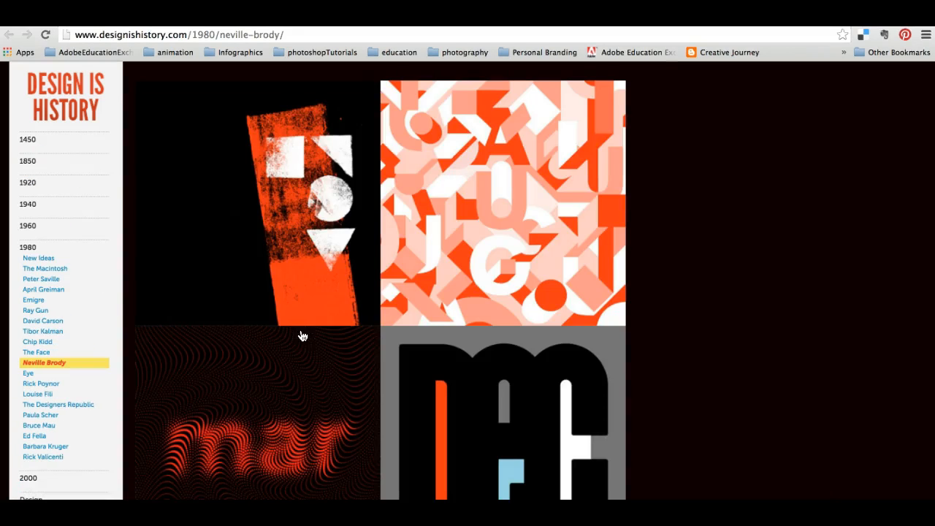
pyautogui.press('super+w')
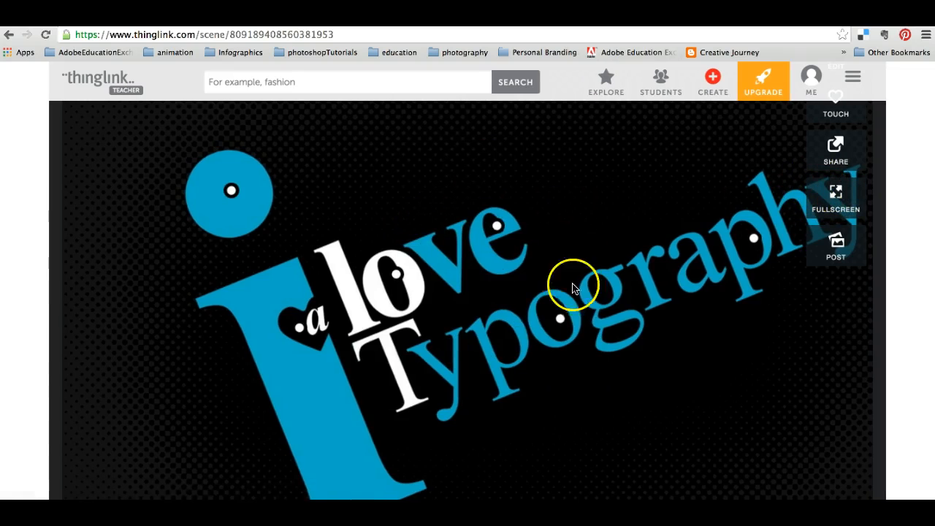
pyautogui.moveTo(753, 243)
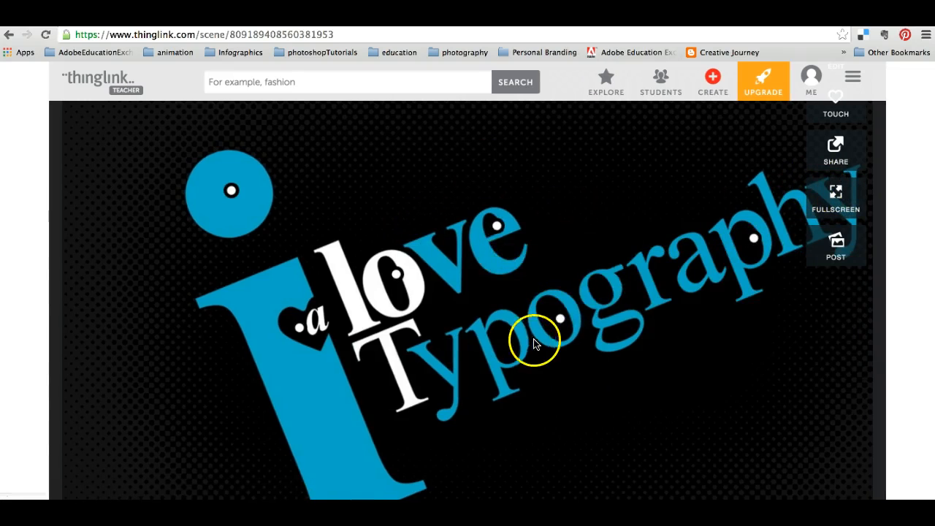
pyautogui.moveTo(556, 323)
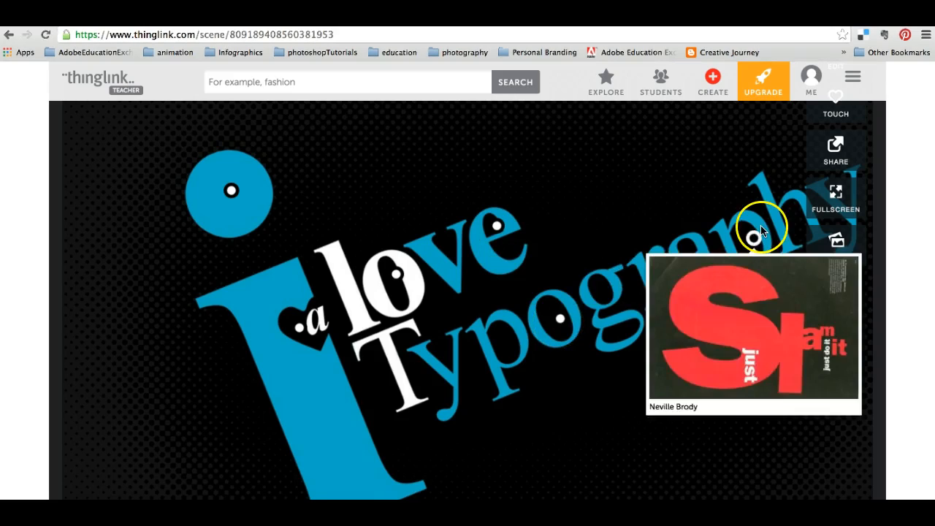
# Open the sharing options for the saved image, copy its embed code to the clipboard, and close the options.
pyautogui.click(838, 154)
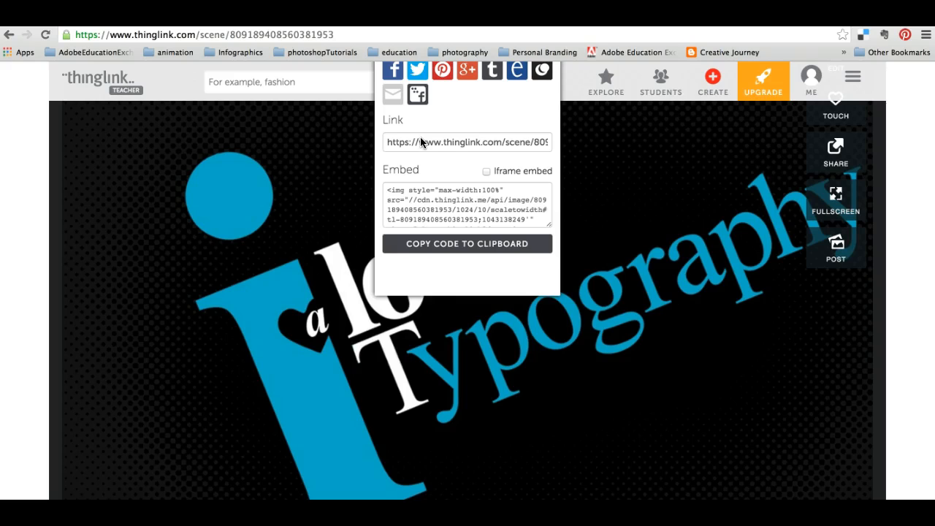
pyautogui.click(398, 189)
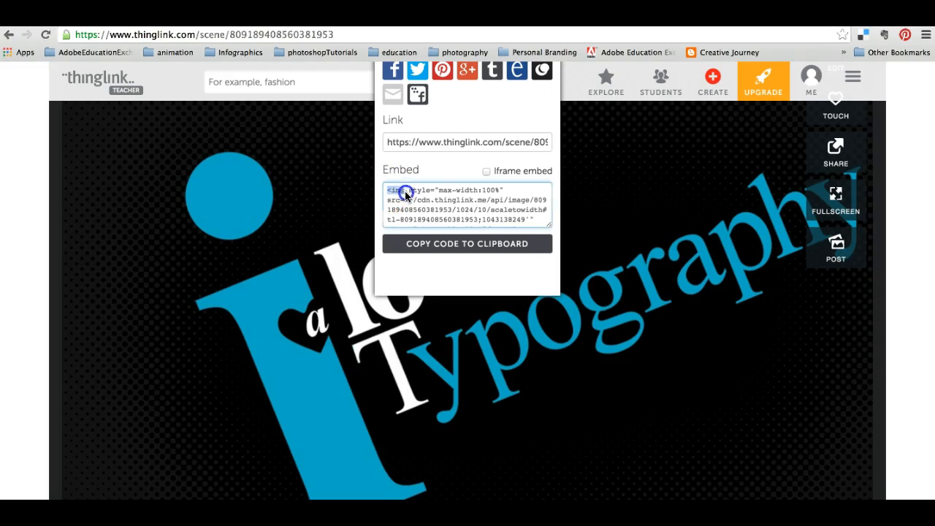
pyautogui.click(528, 243)
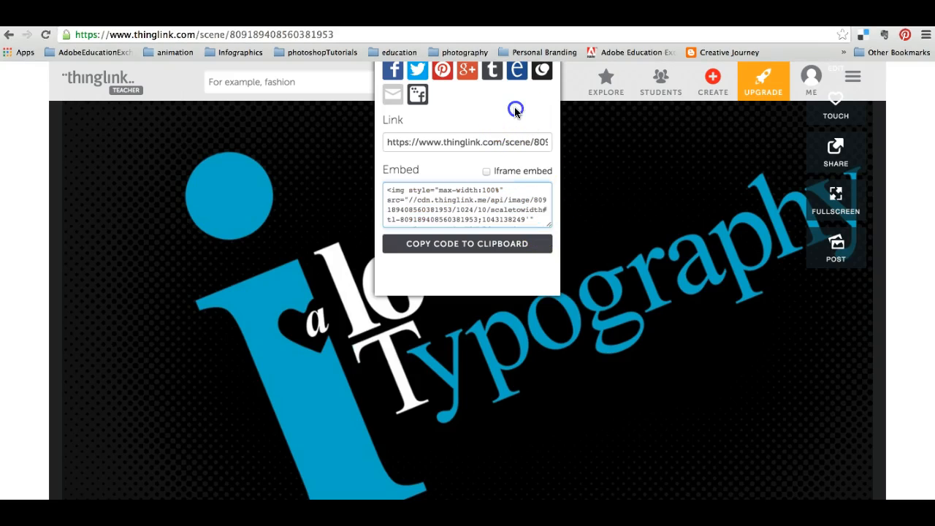
pyautogui.click(634, 144)
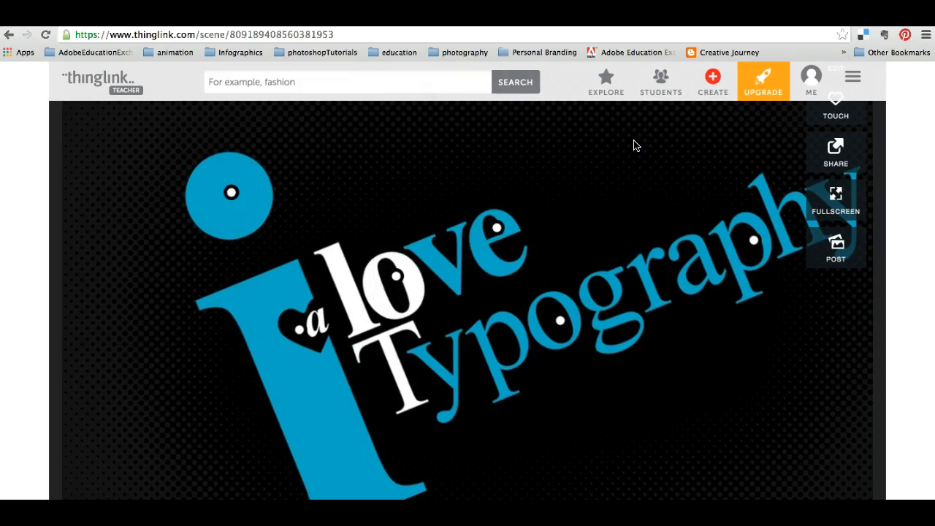